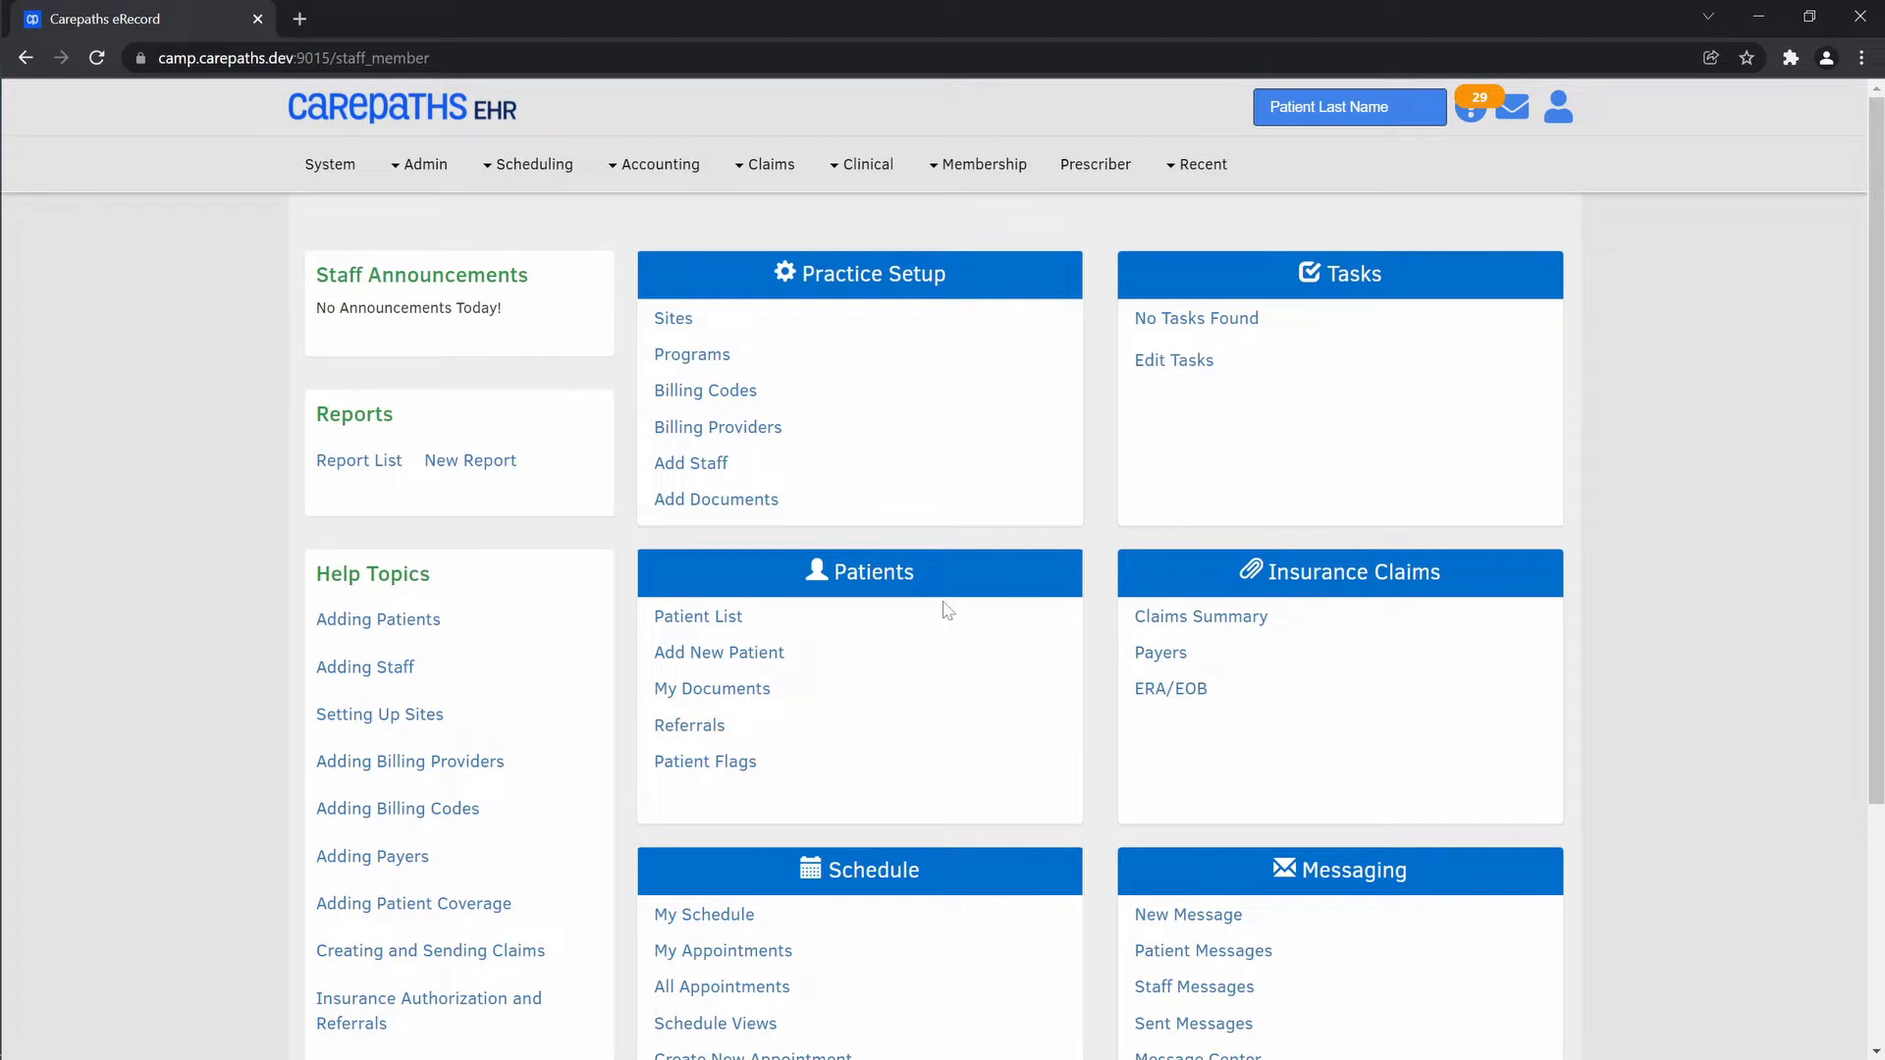
# Open the second listed staff member's record and assign them the Records manager role
pyautogui.click(950, 169)
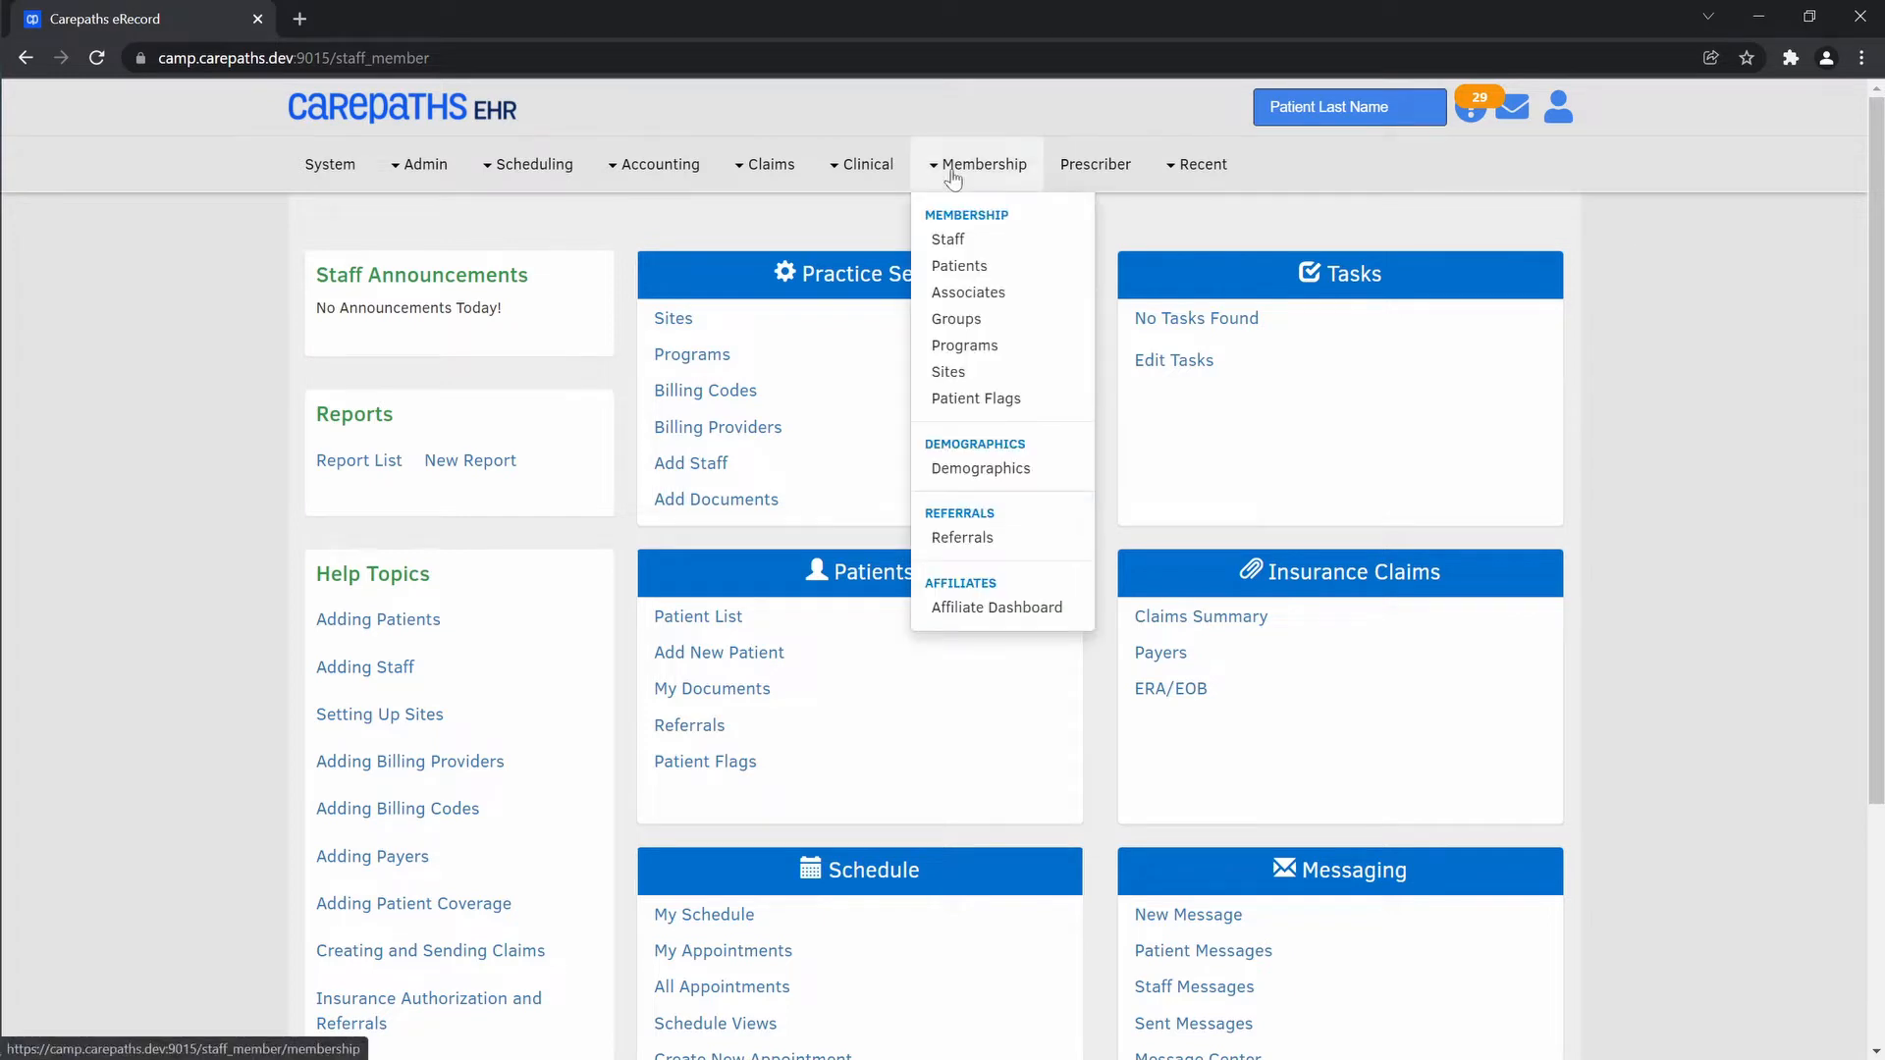
pyautogui.click(979, 245)
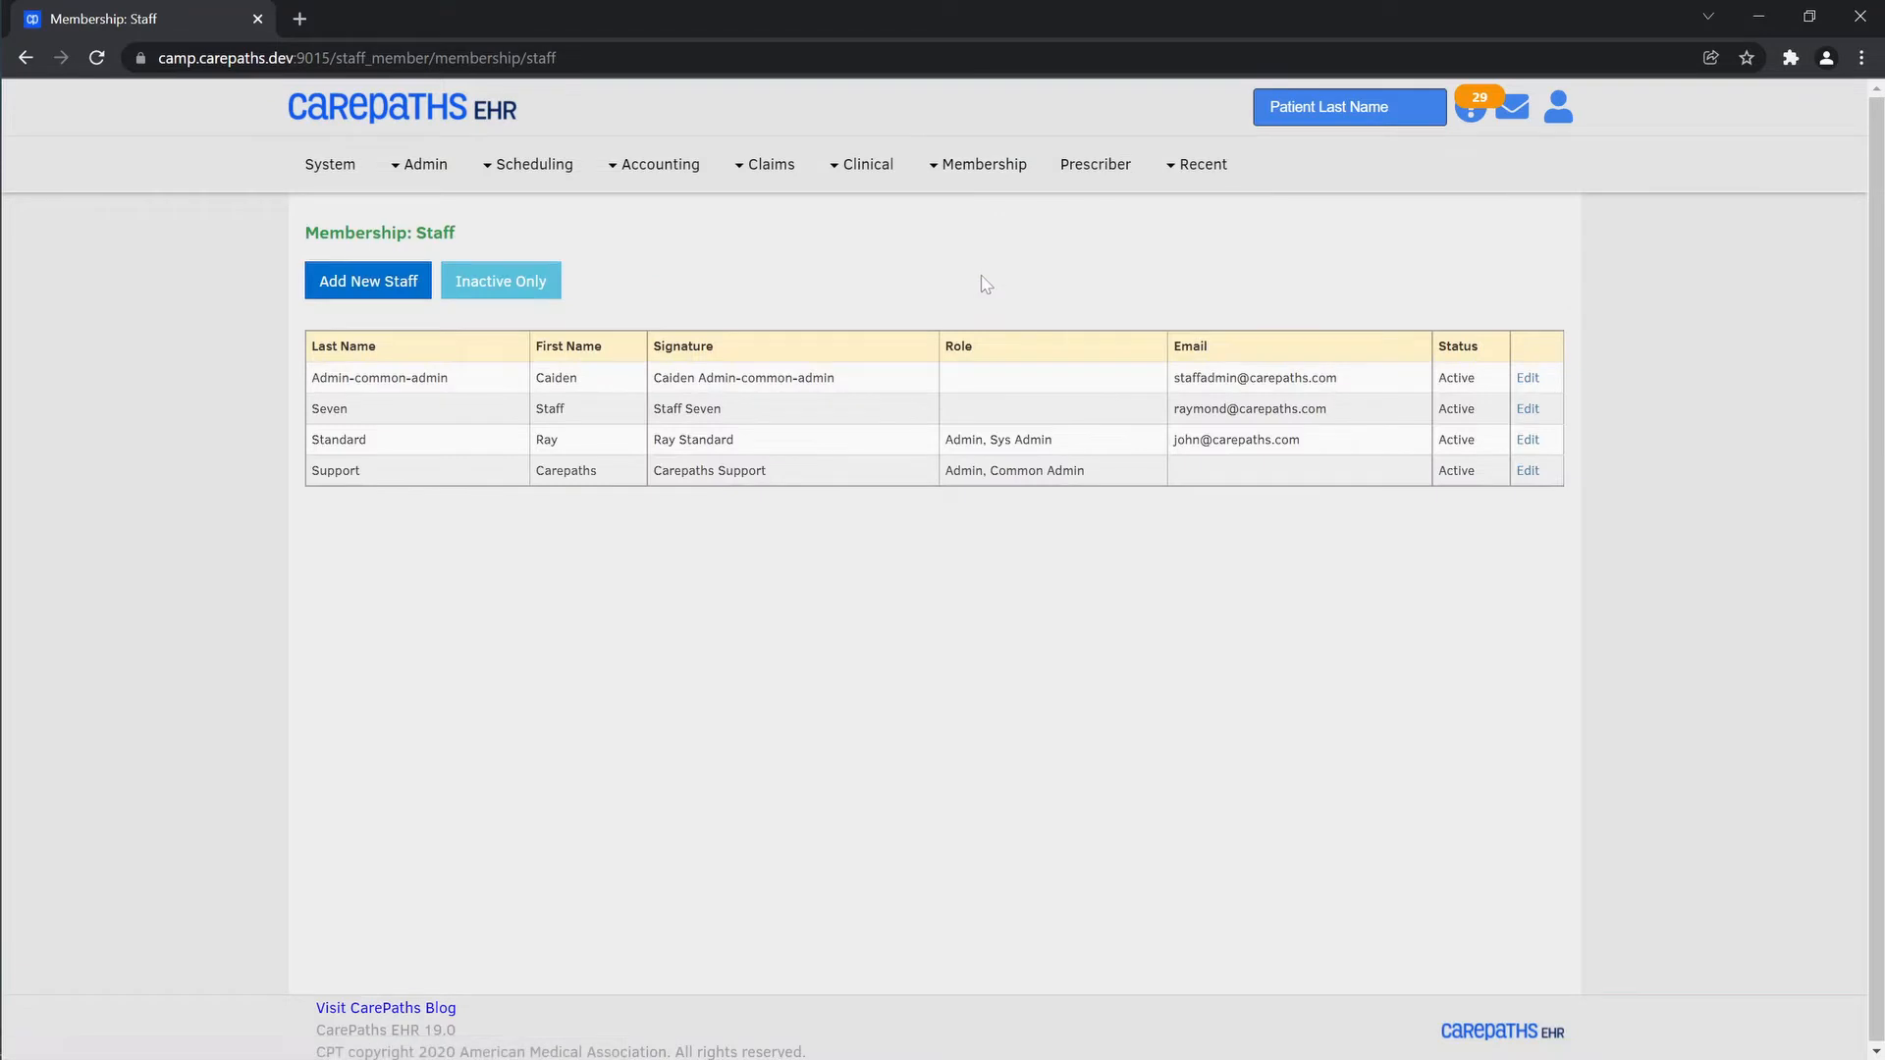
pyautogui.click(1531, 412)
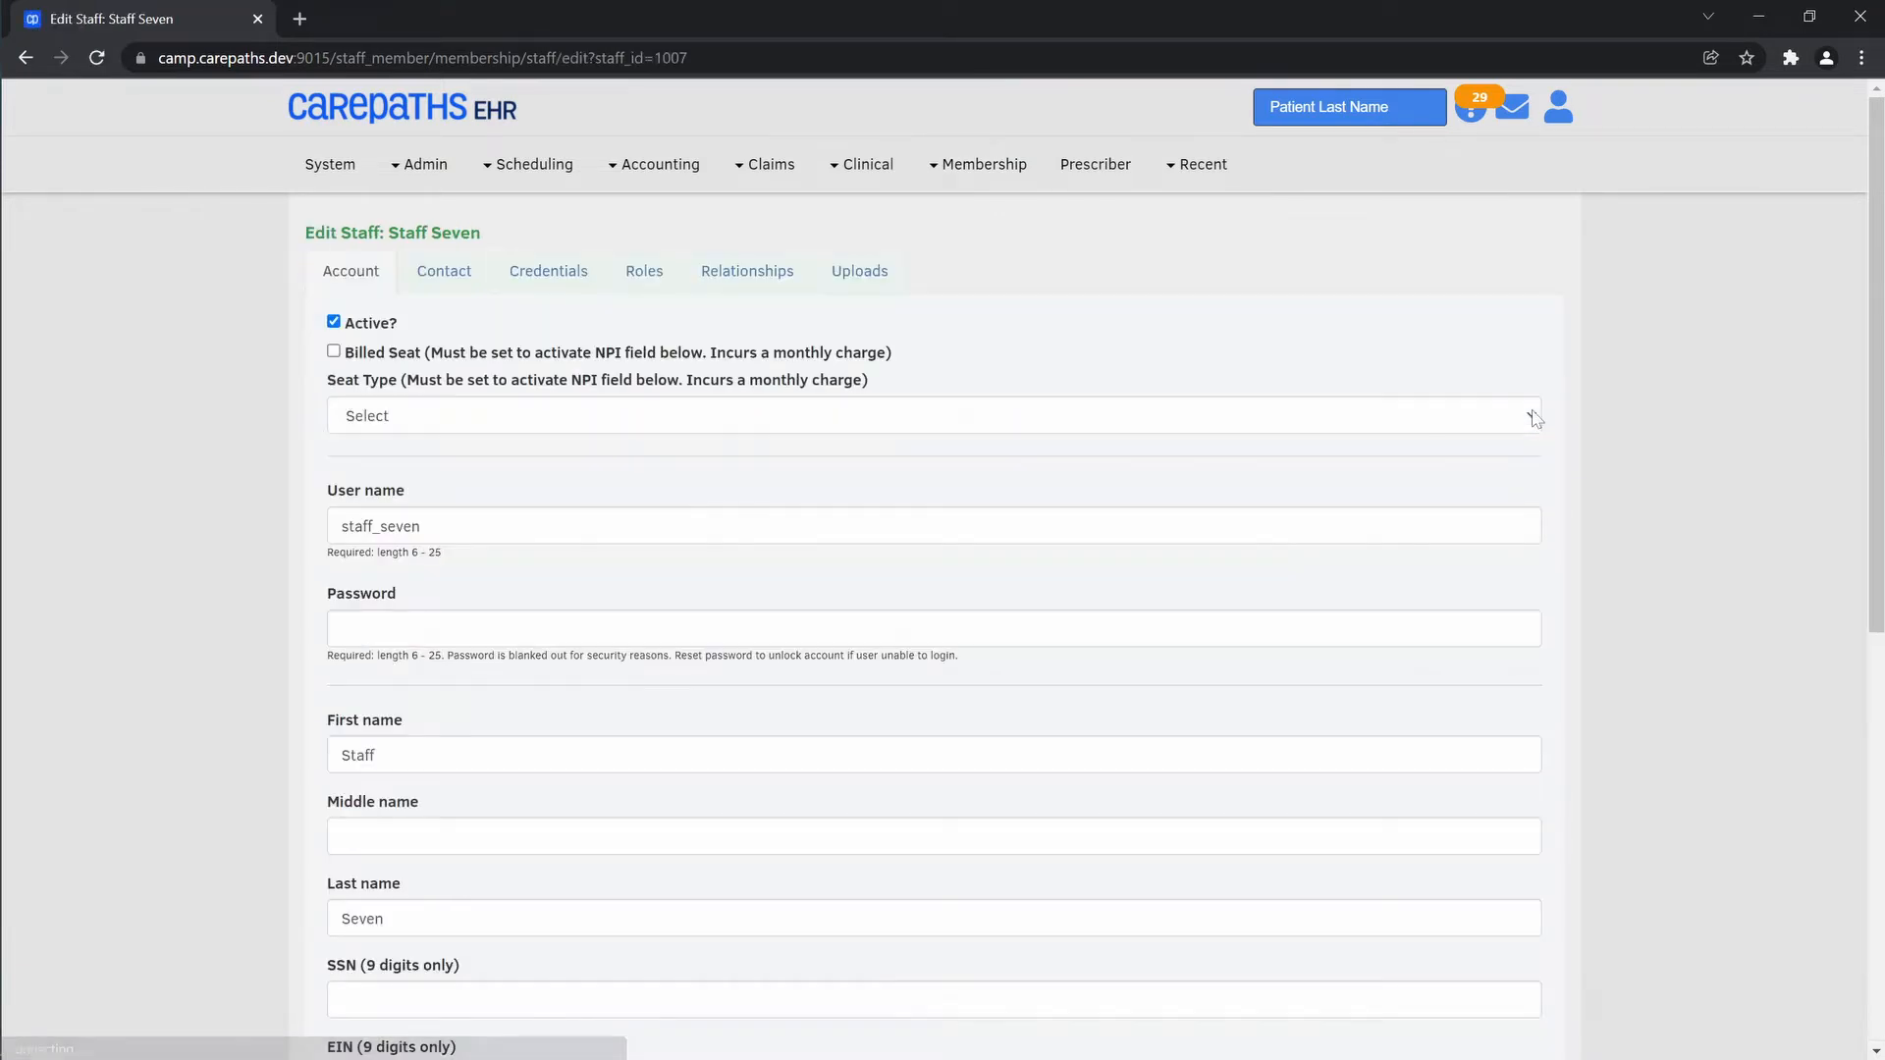
pyautogui.click(645, 273)
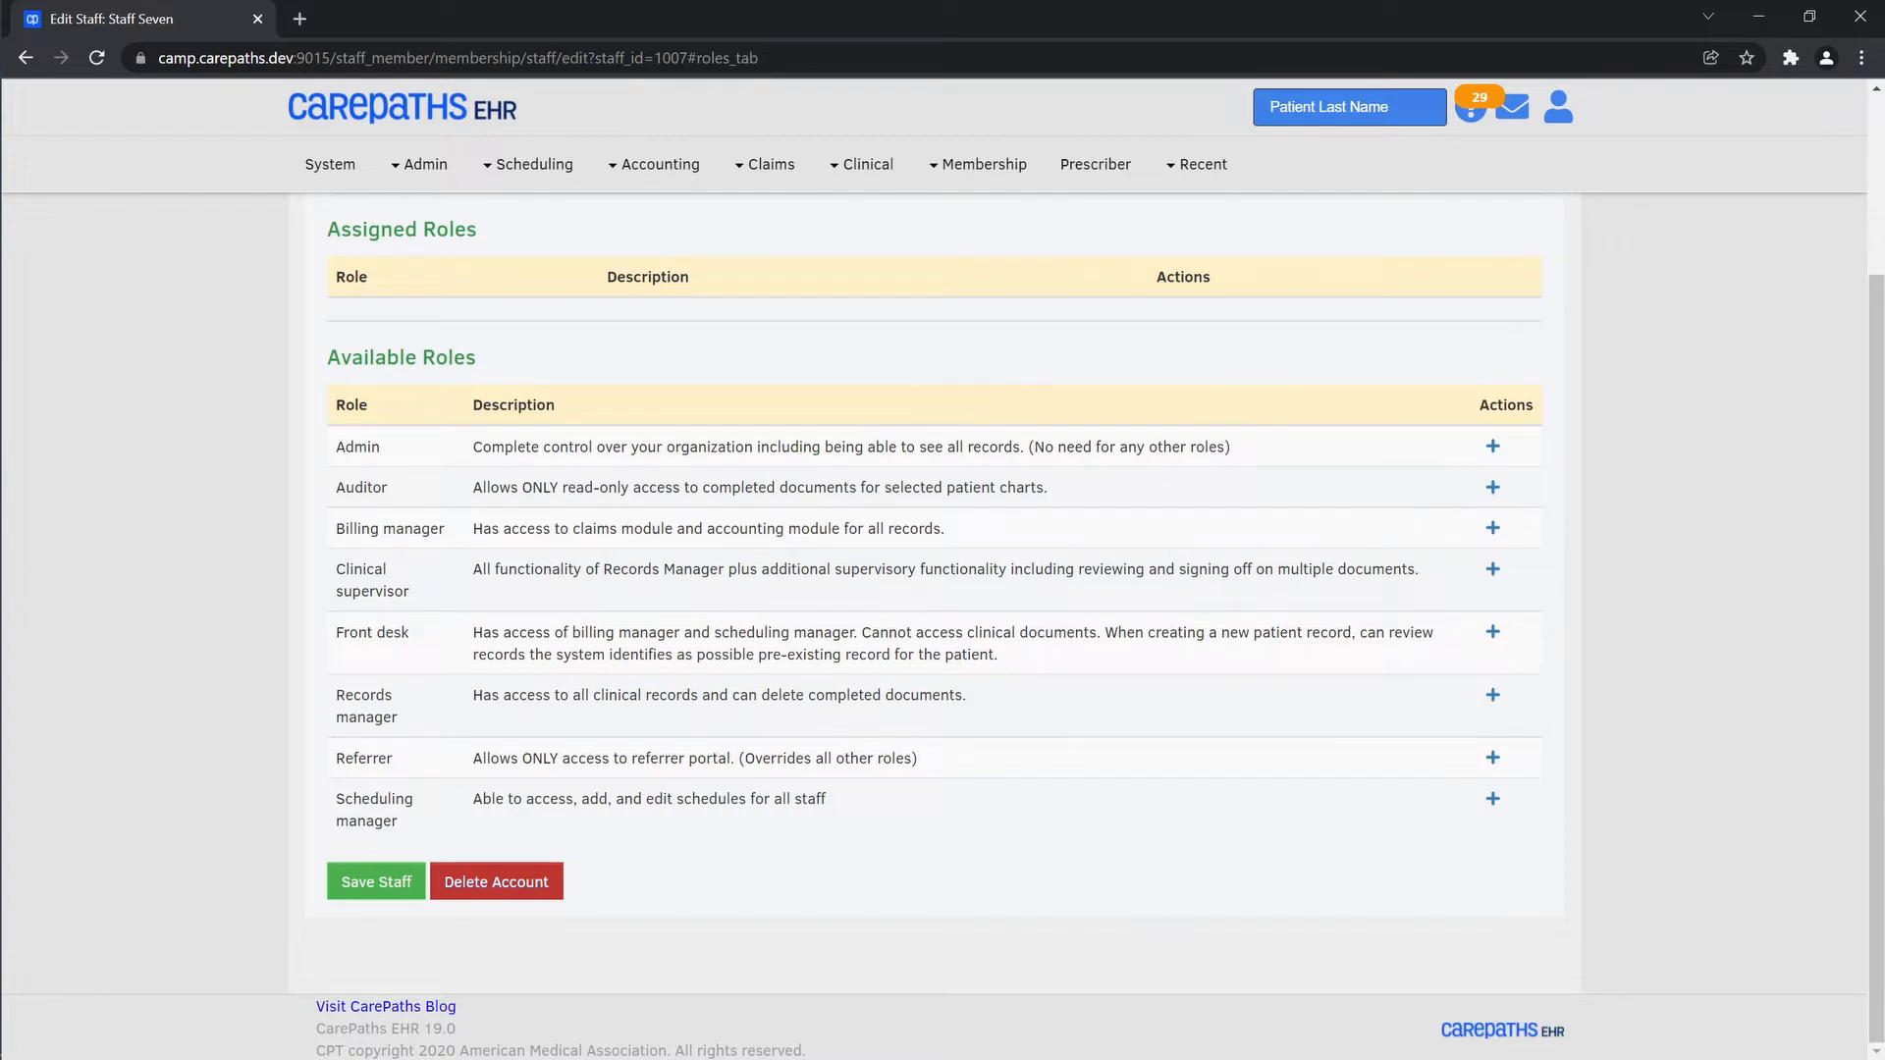
pyautogui.click(1492, 697)
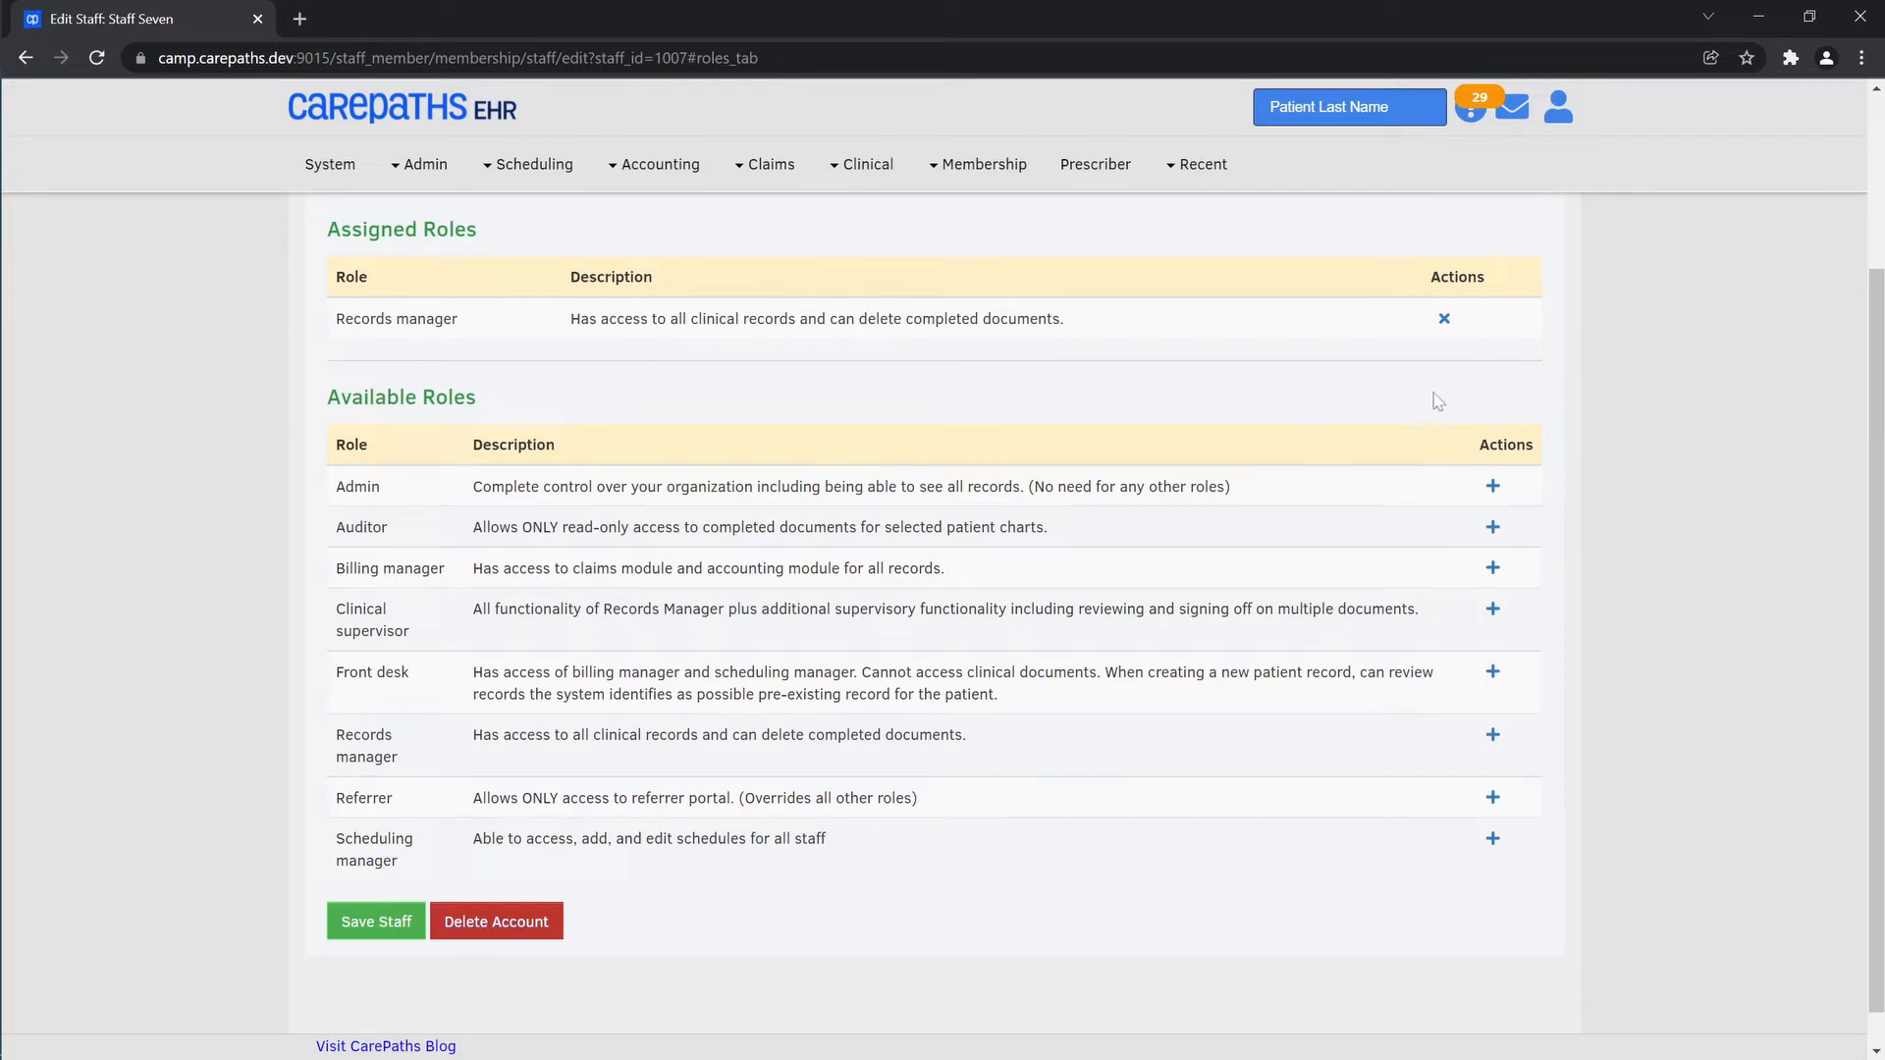
# Start a new membership role in the admin role management and name it "Custom Role"
pyautogui.click(408, 175)
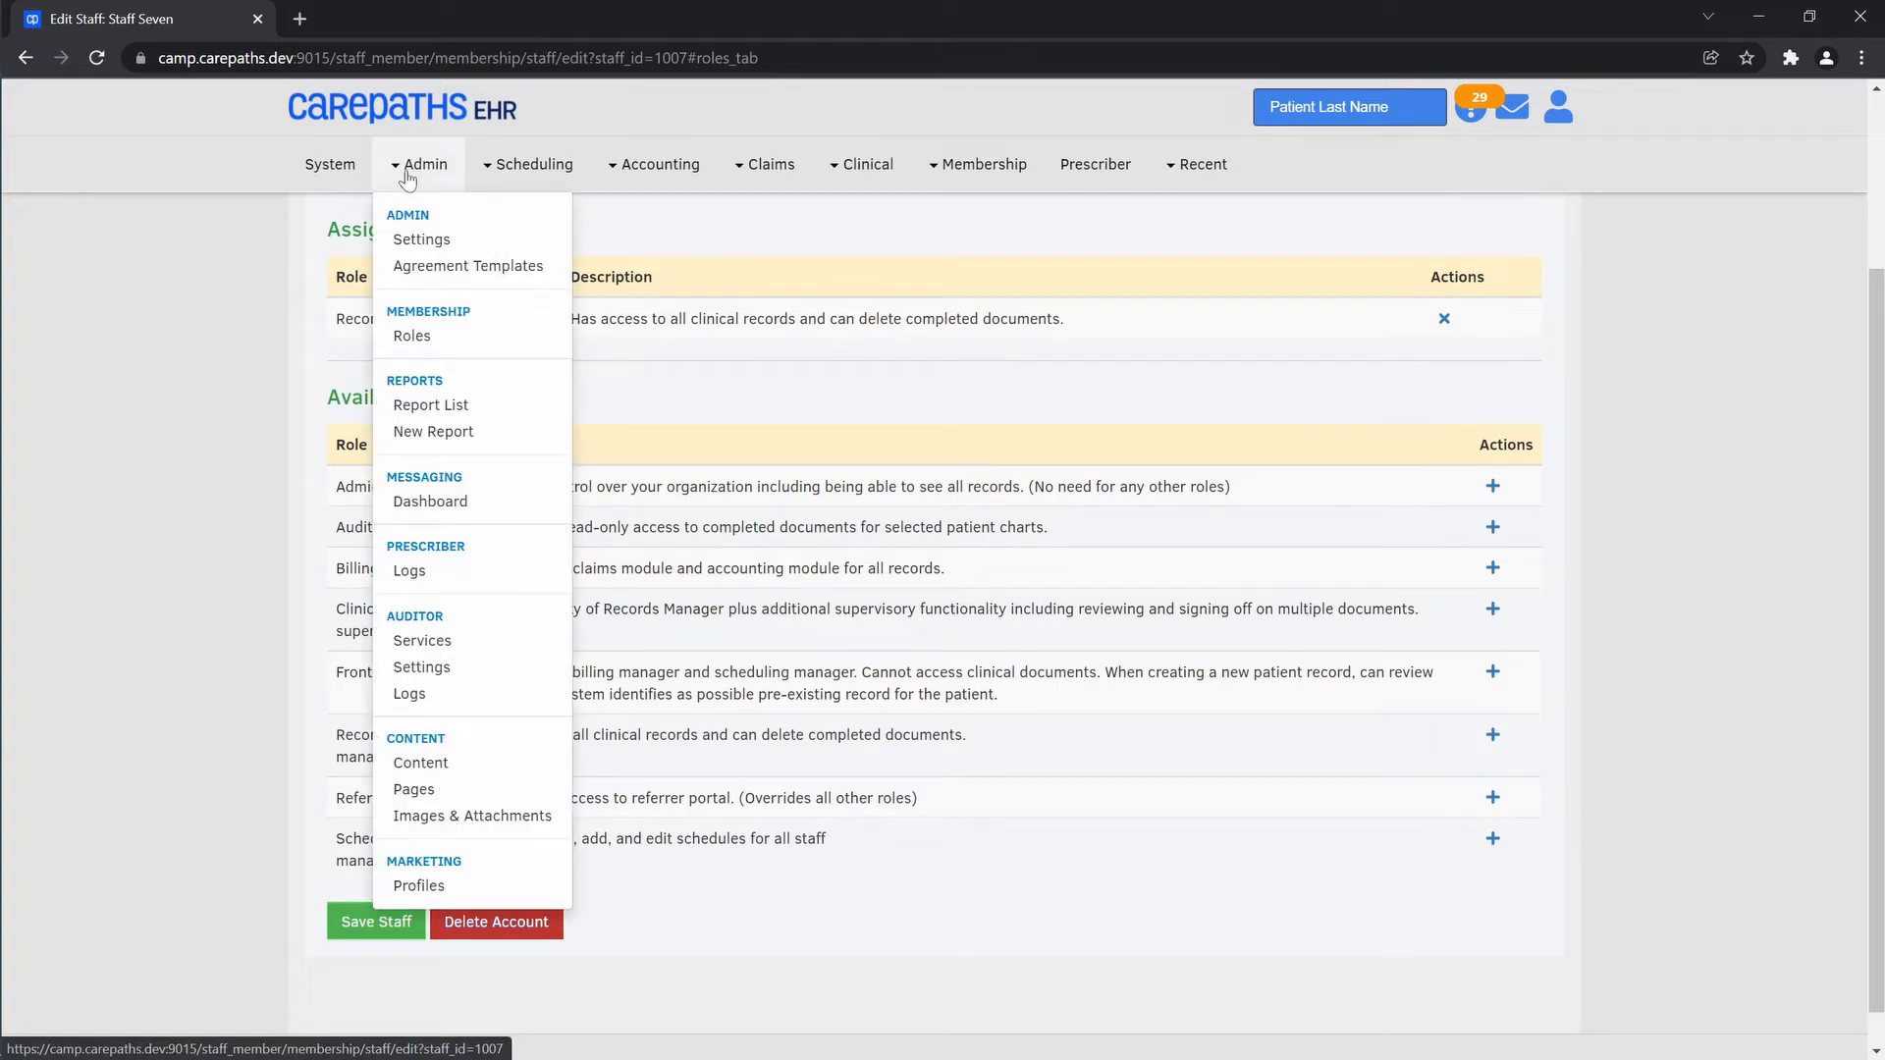
pyautogui.click(438, 342)
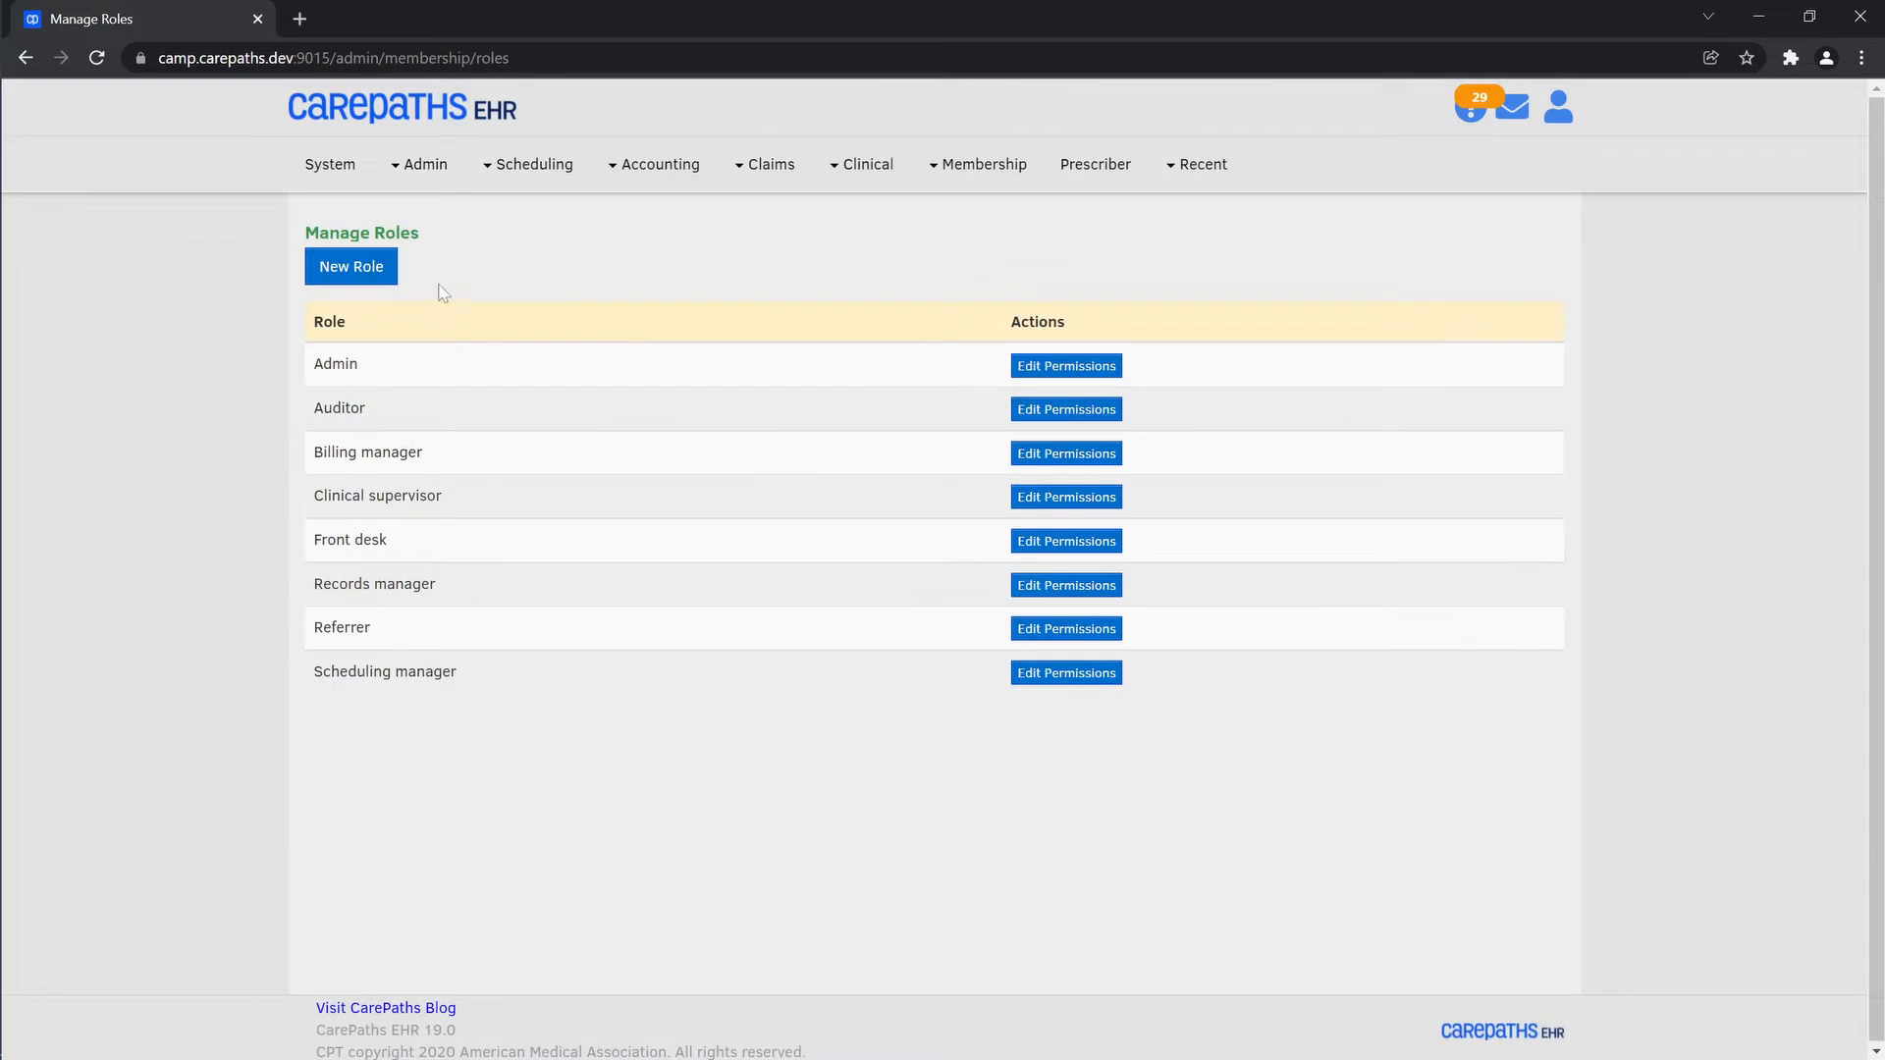
pyautogui.click(386, 272)
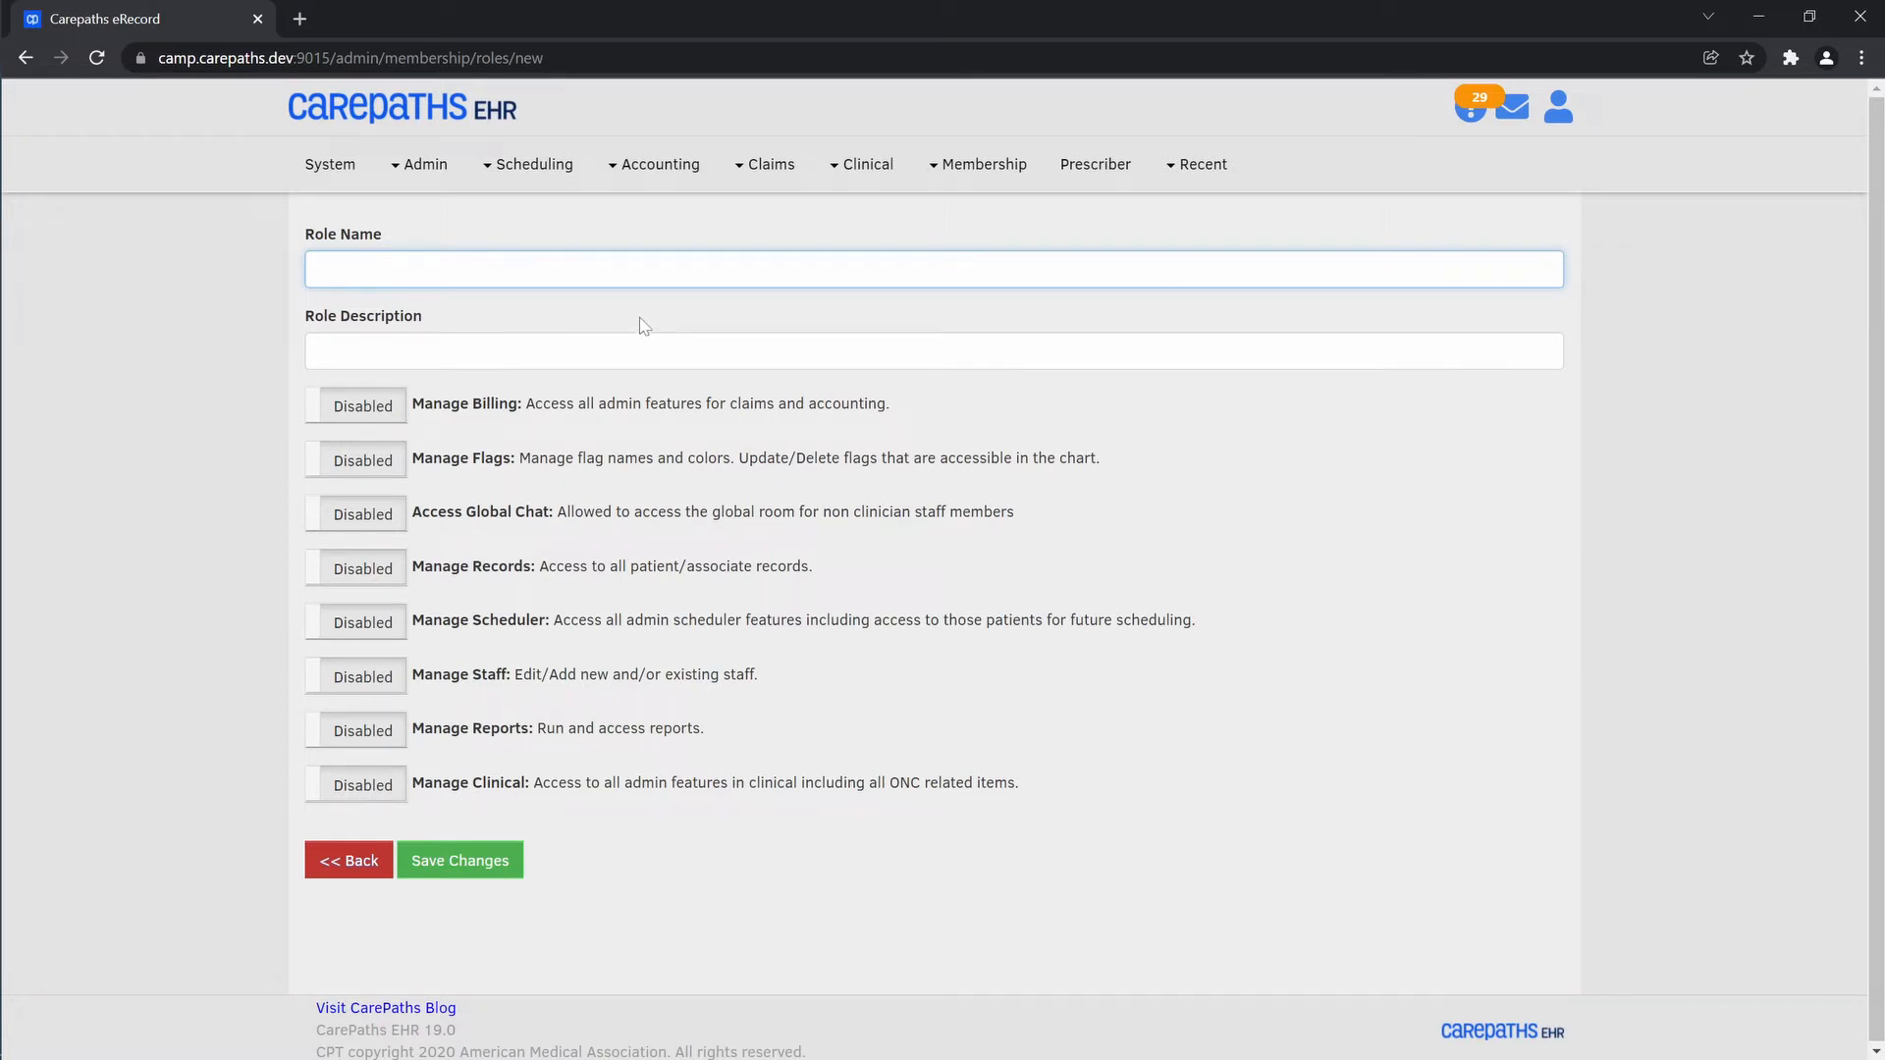
pyautogui.write('Custom Role')
# Enable the Manage Billing, Manage Flags and Manage Scheduler permissions for the new role
pyautogui.click(358, 417)
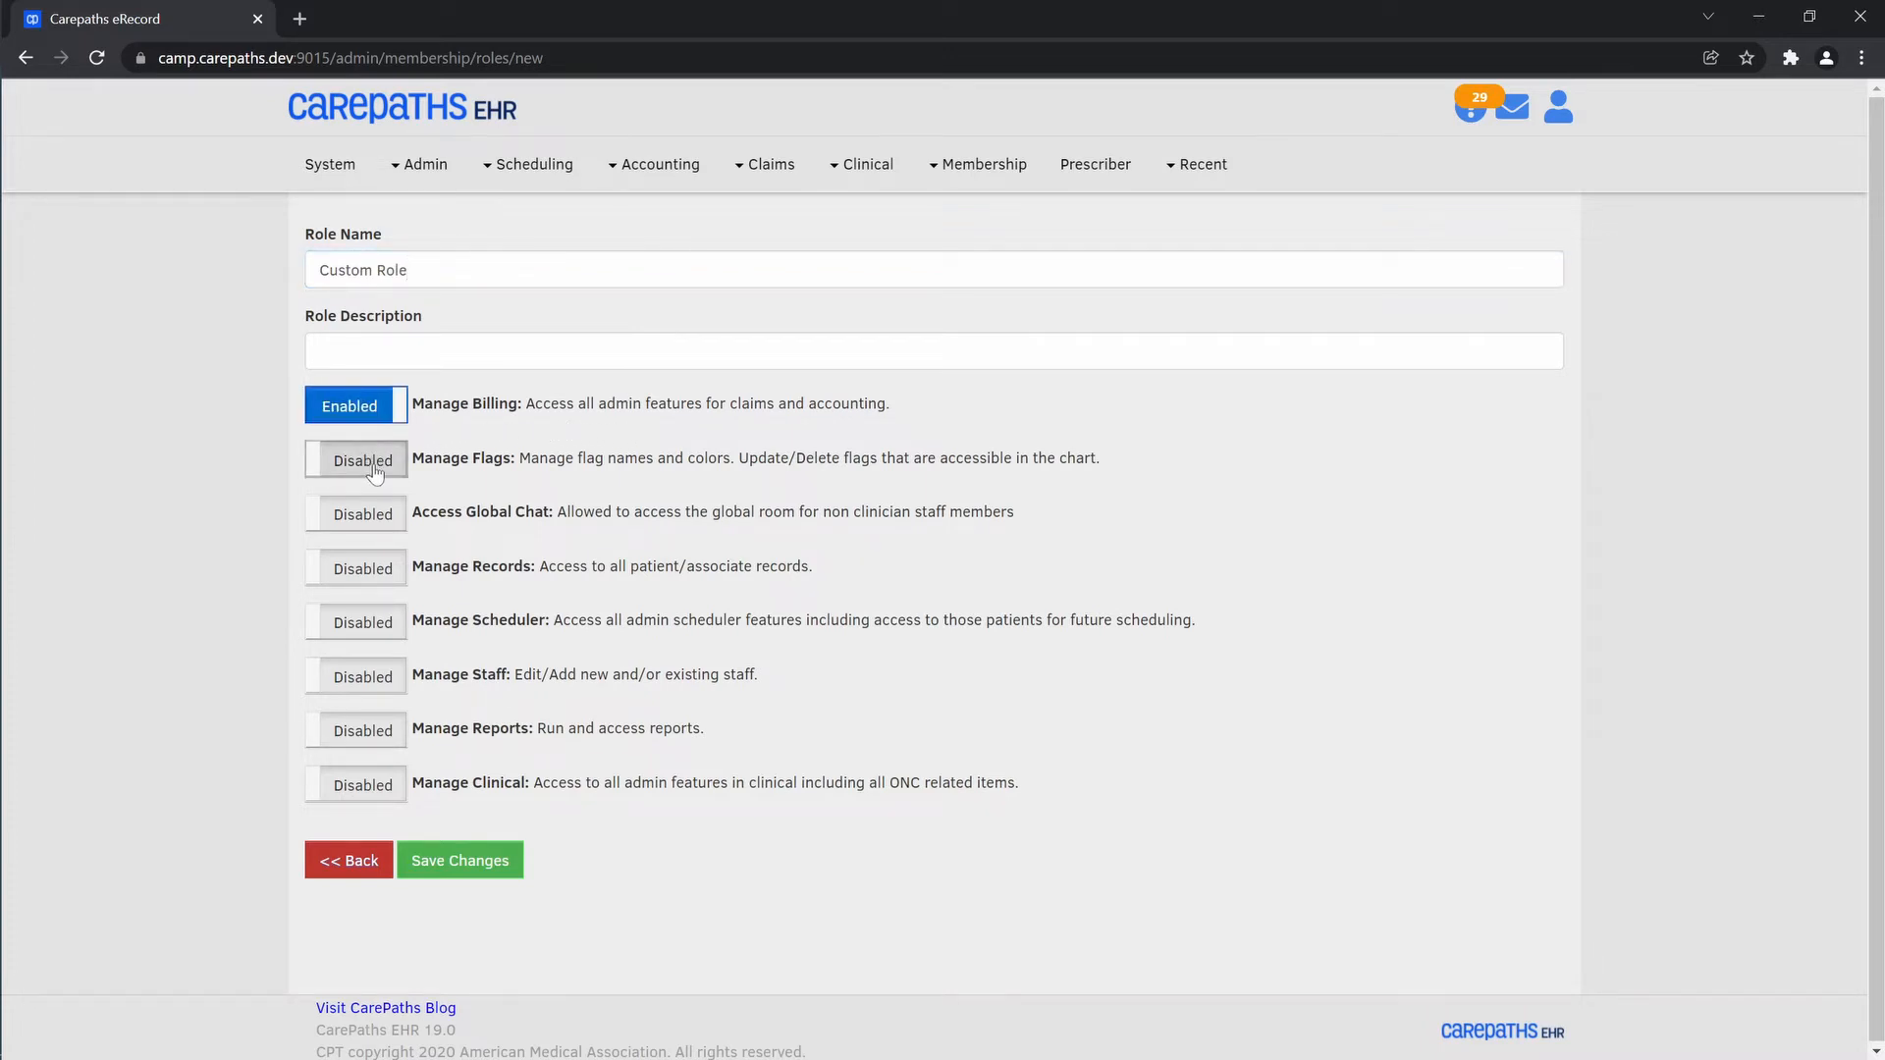
pyautogui.click(374, 469)
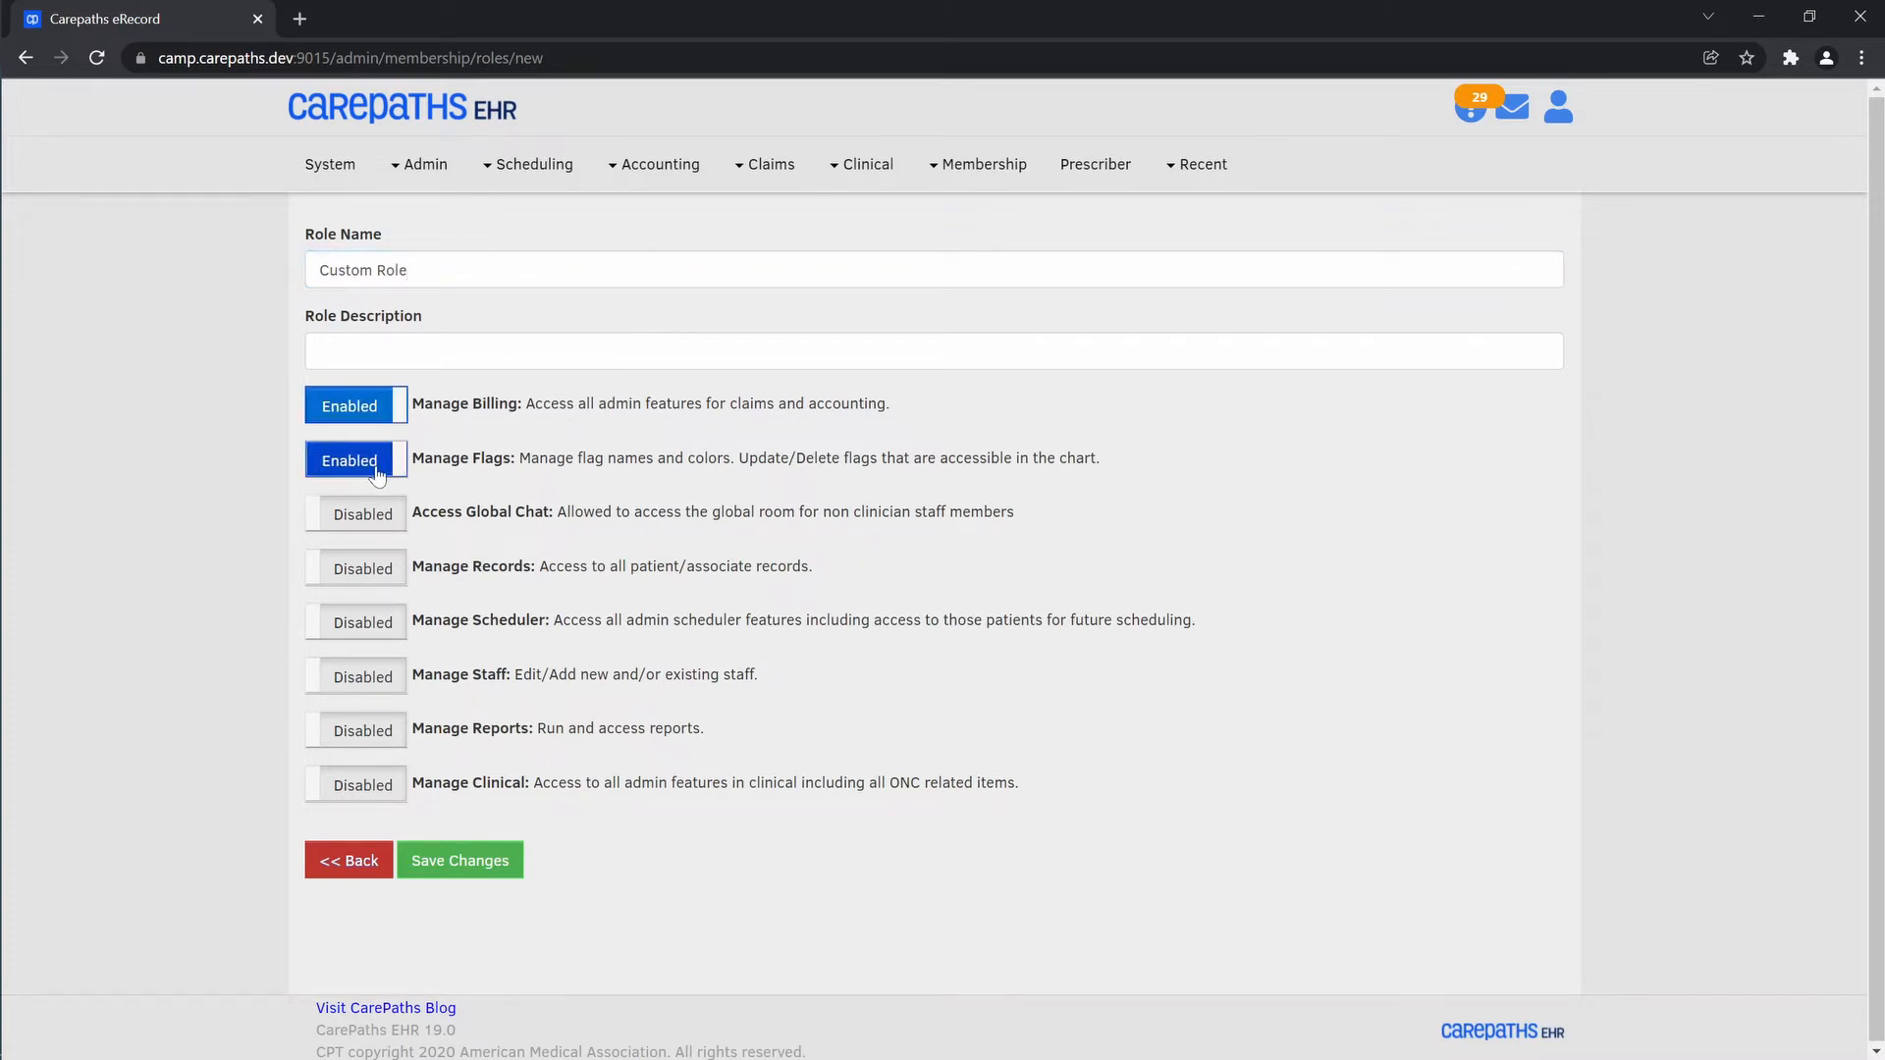
pyautogui.click(363, 628)
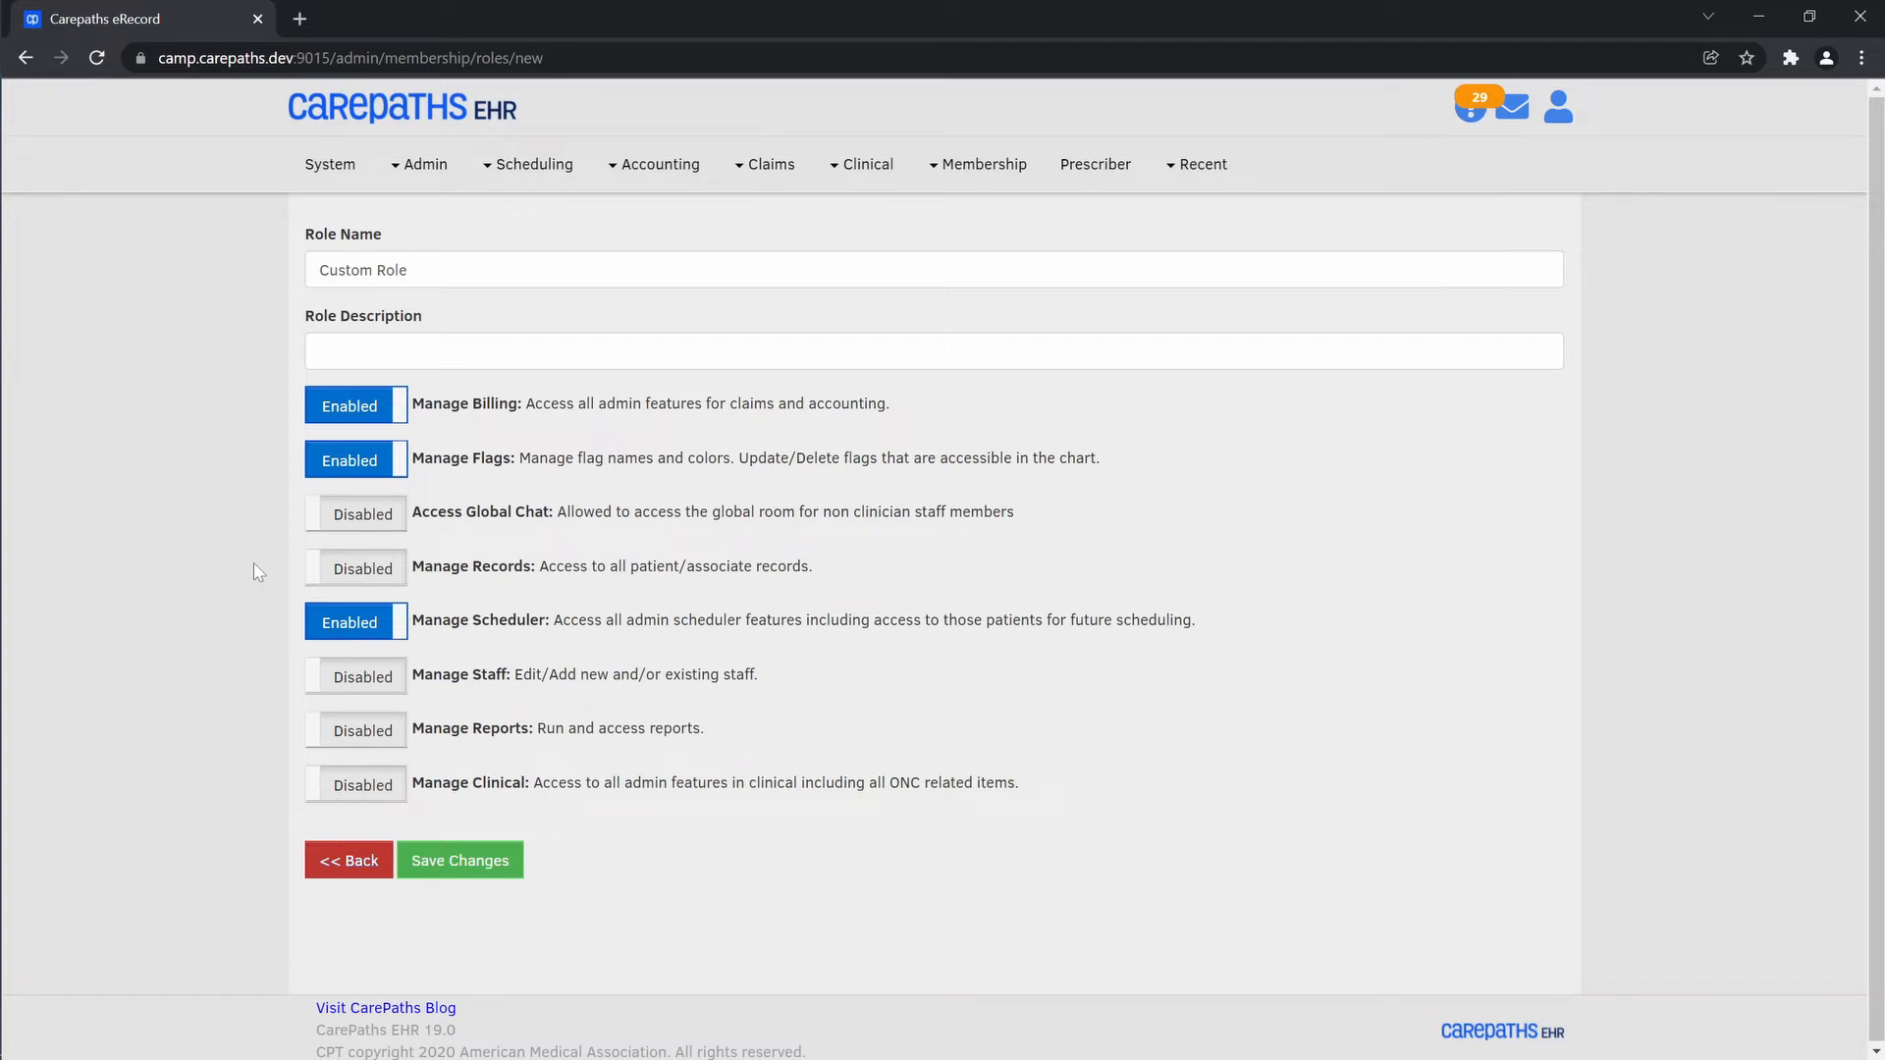
# Fill in the role description with the copied descriptions of the Manage Billing, Manage Flags and Manage Scheduler permissions, and save the role
pyautogui.click(941, 352)
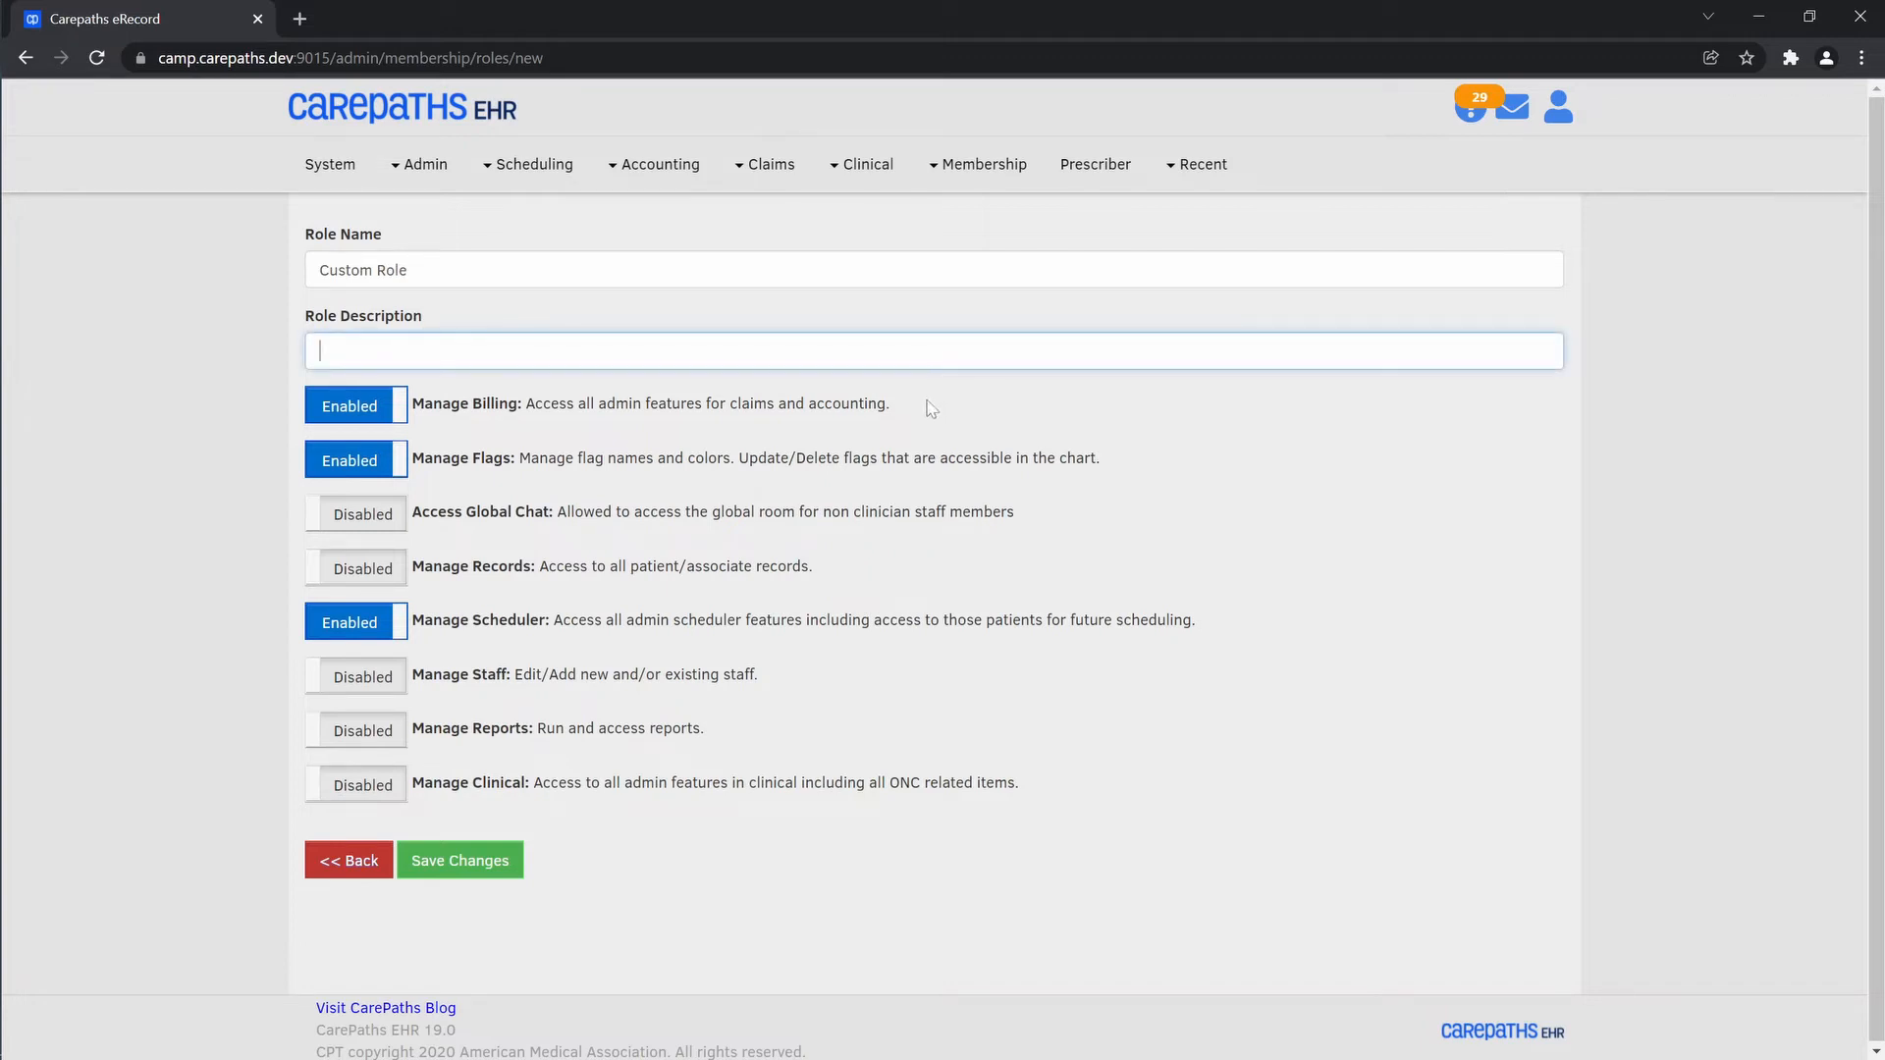
pyautogui.moveTo(916, 403); pyautogui.dragTo(527, 424)
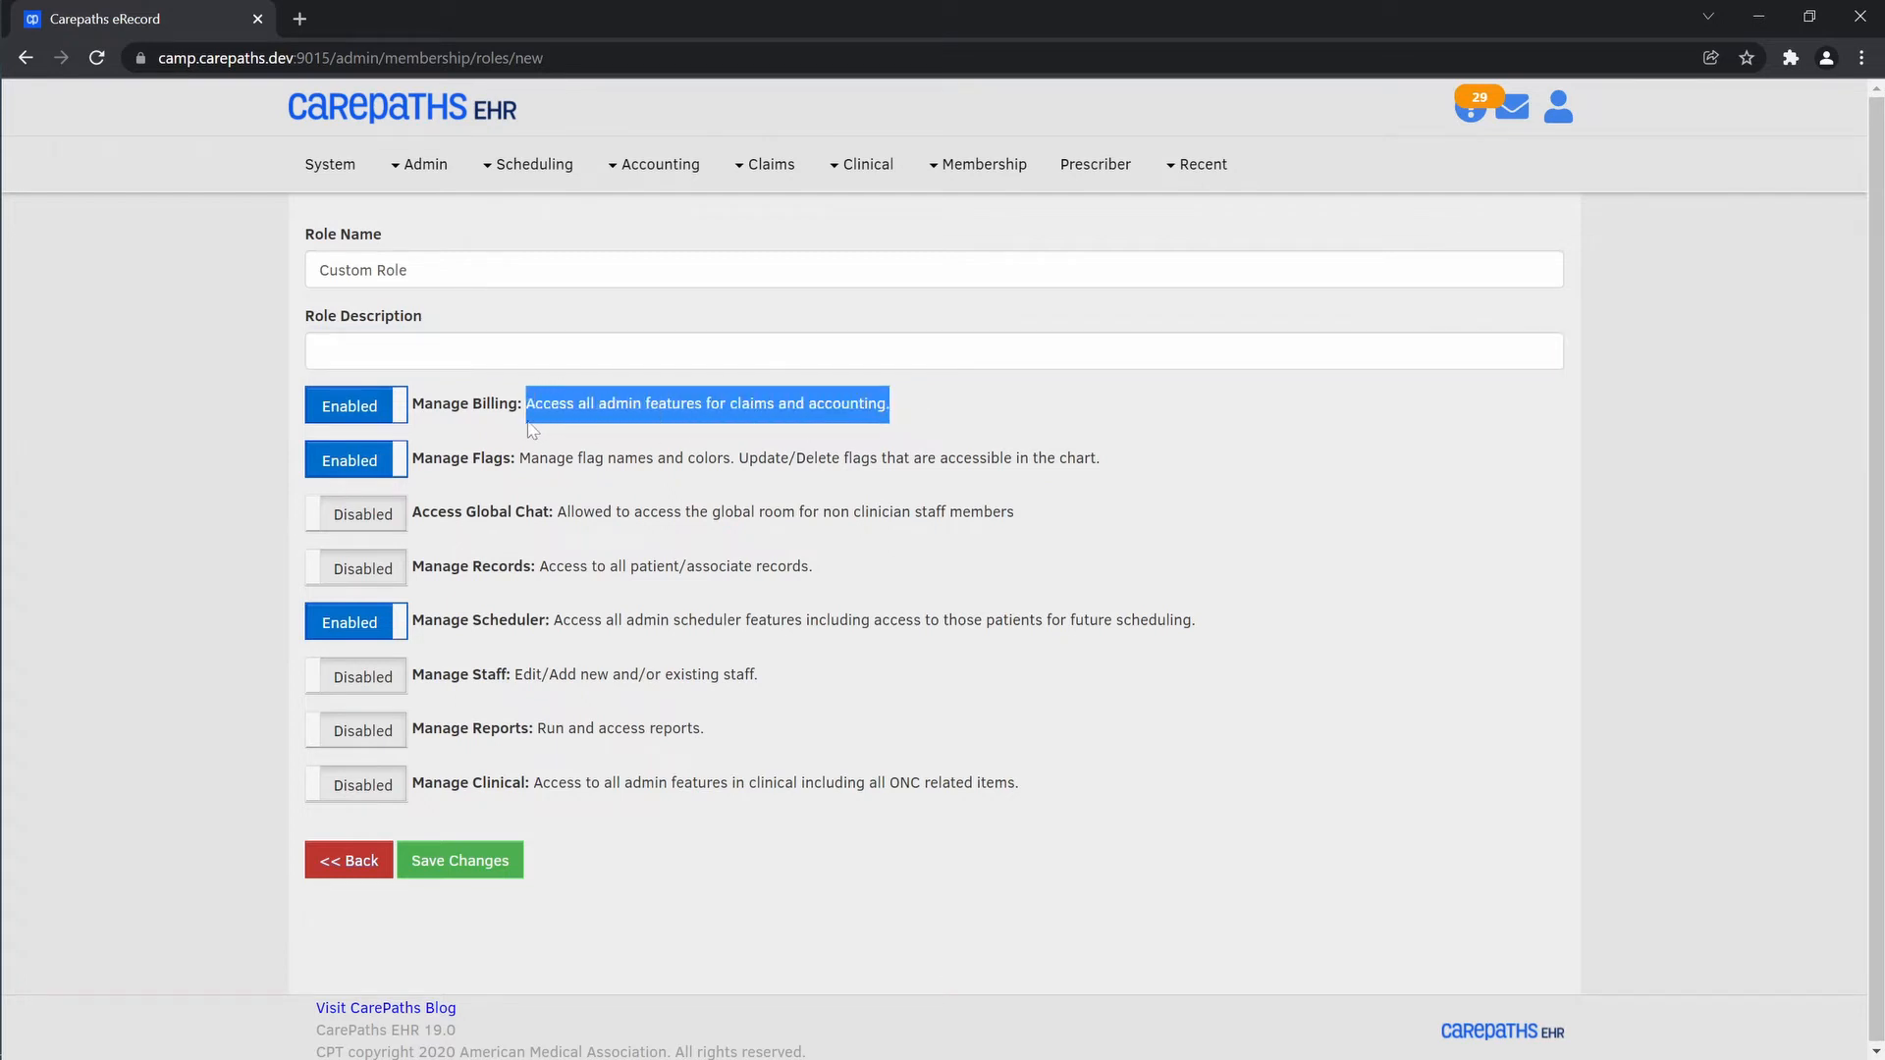
pyautogui.hotkey('ctrl', 'c')
pyautogui.click(920, 351)
pyautogui.hotkey('ctrl', 'v')
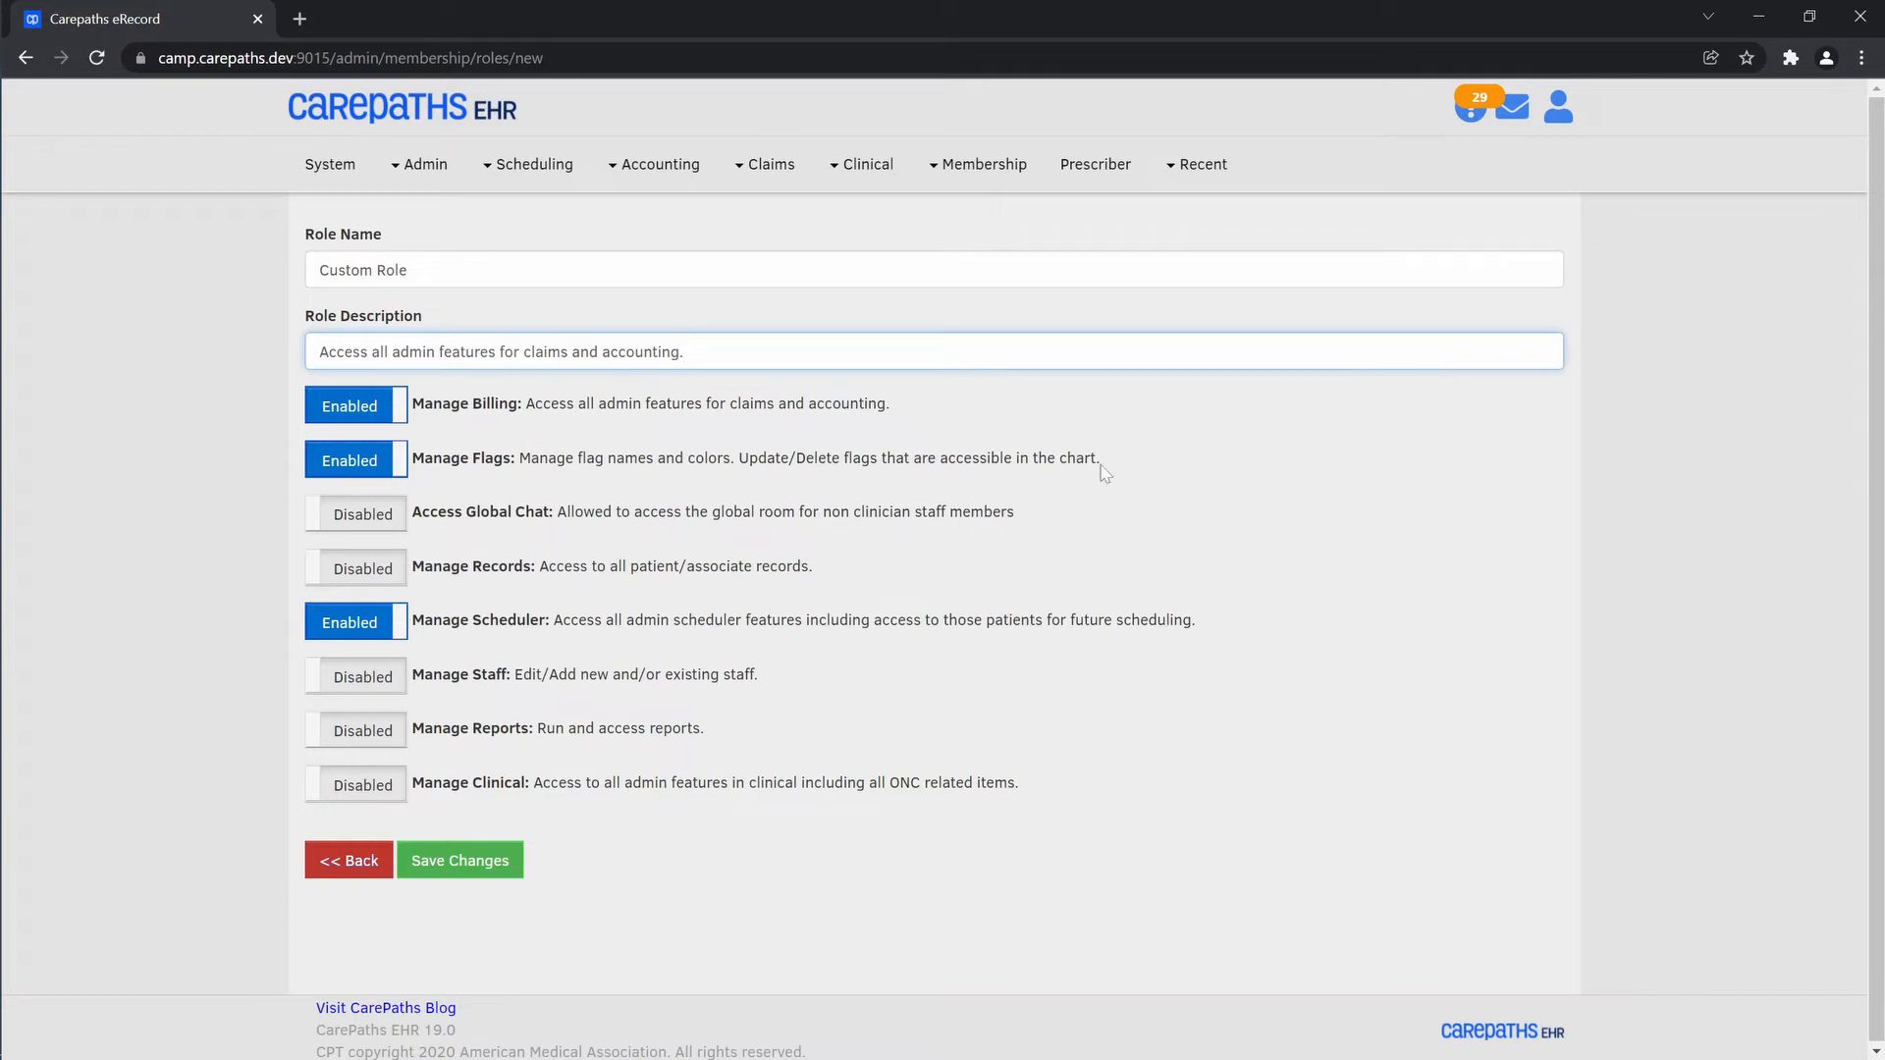
pyautogui.moveTo(1116, 469); pyautogui.dragTo(519, 462)
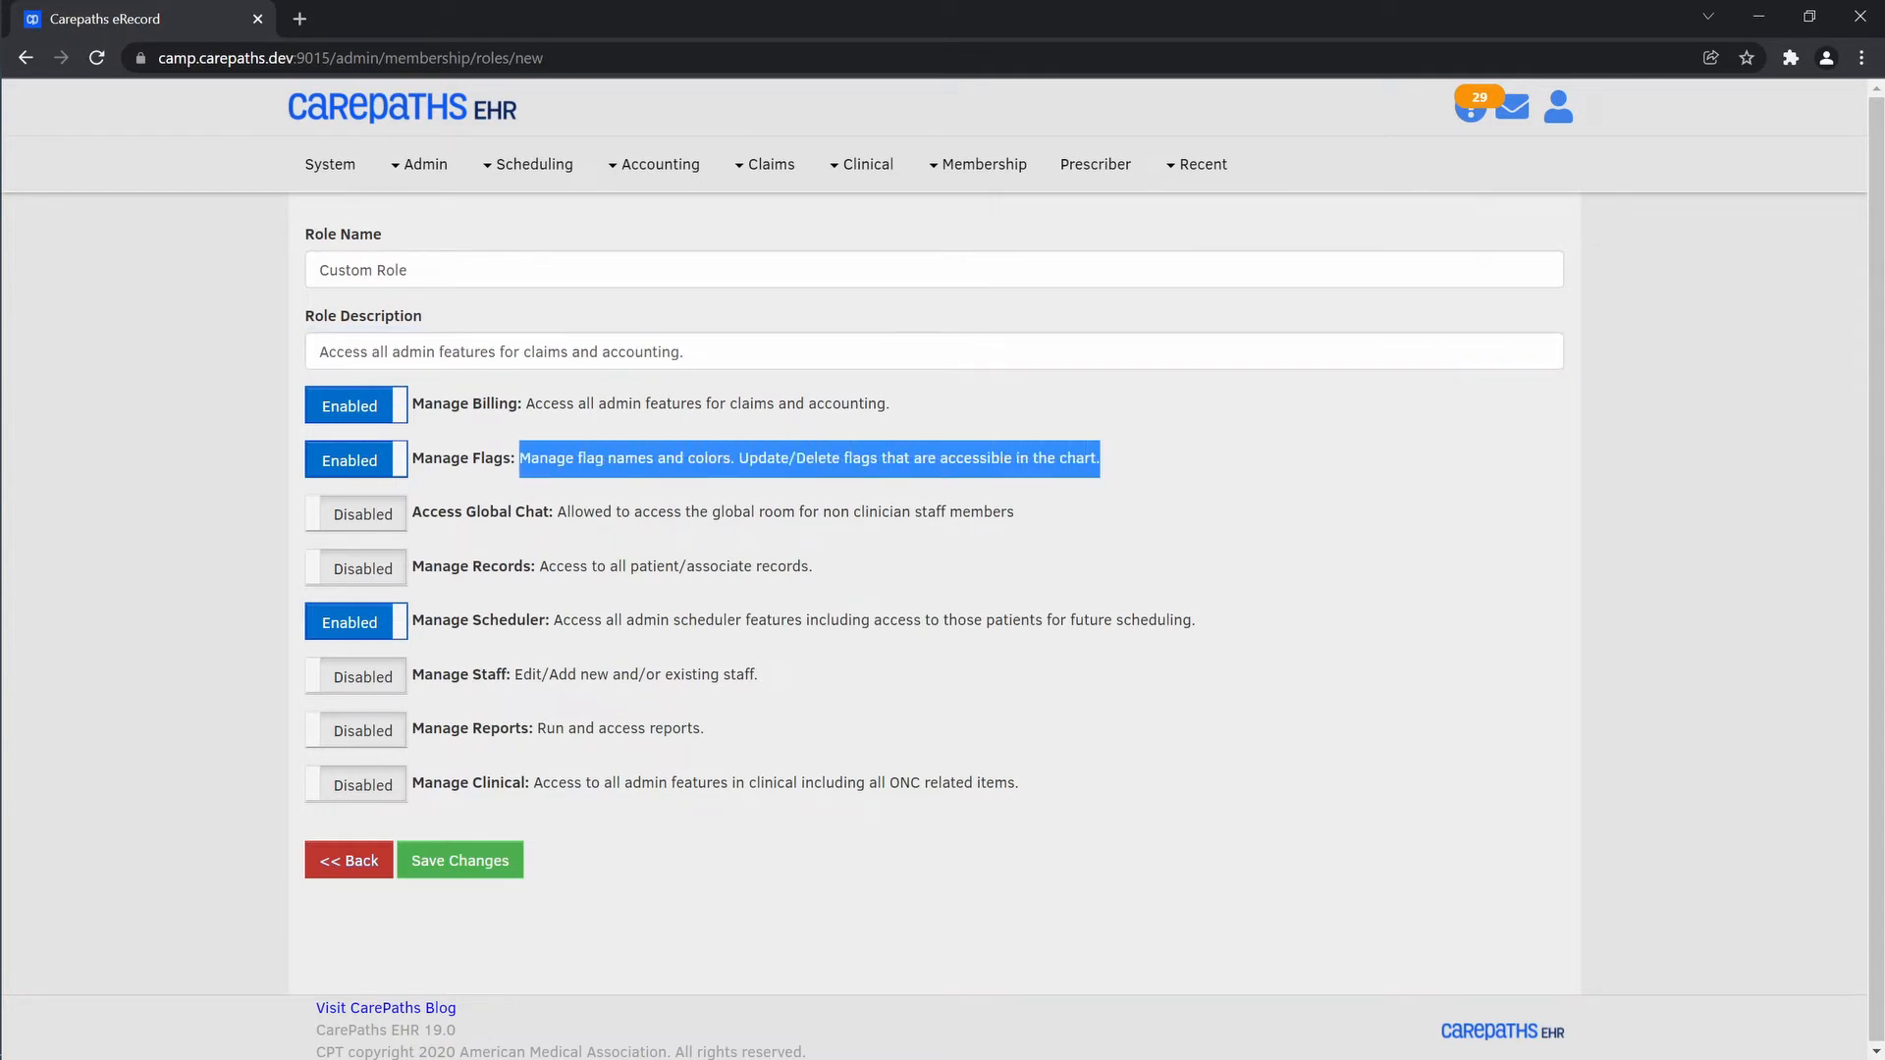
pyautogui.click(688, 352)
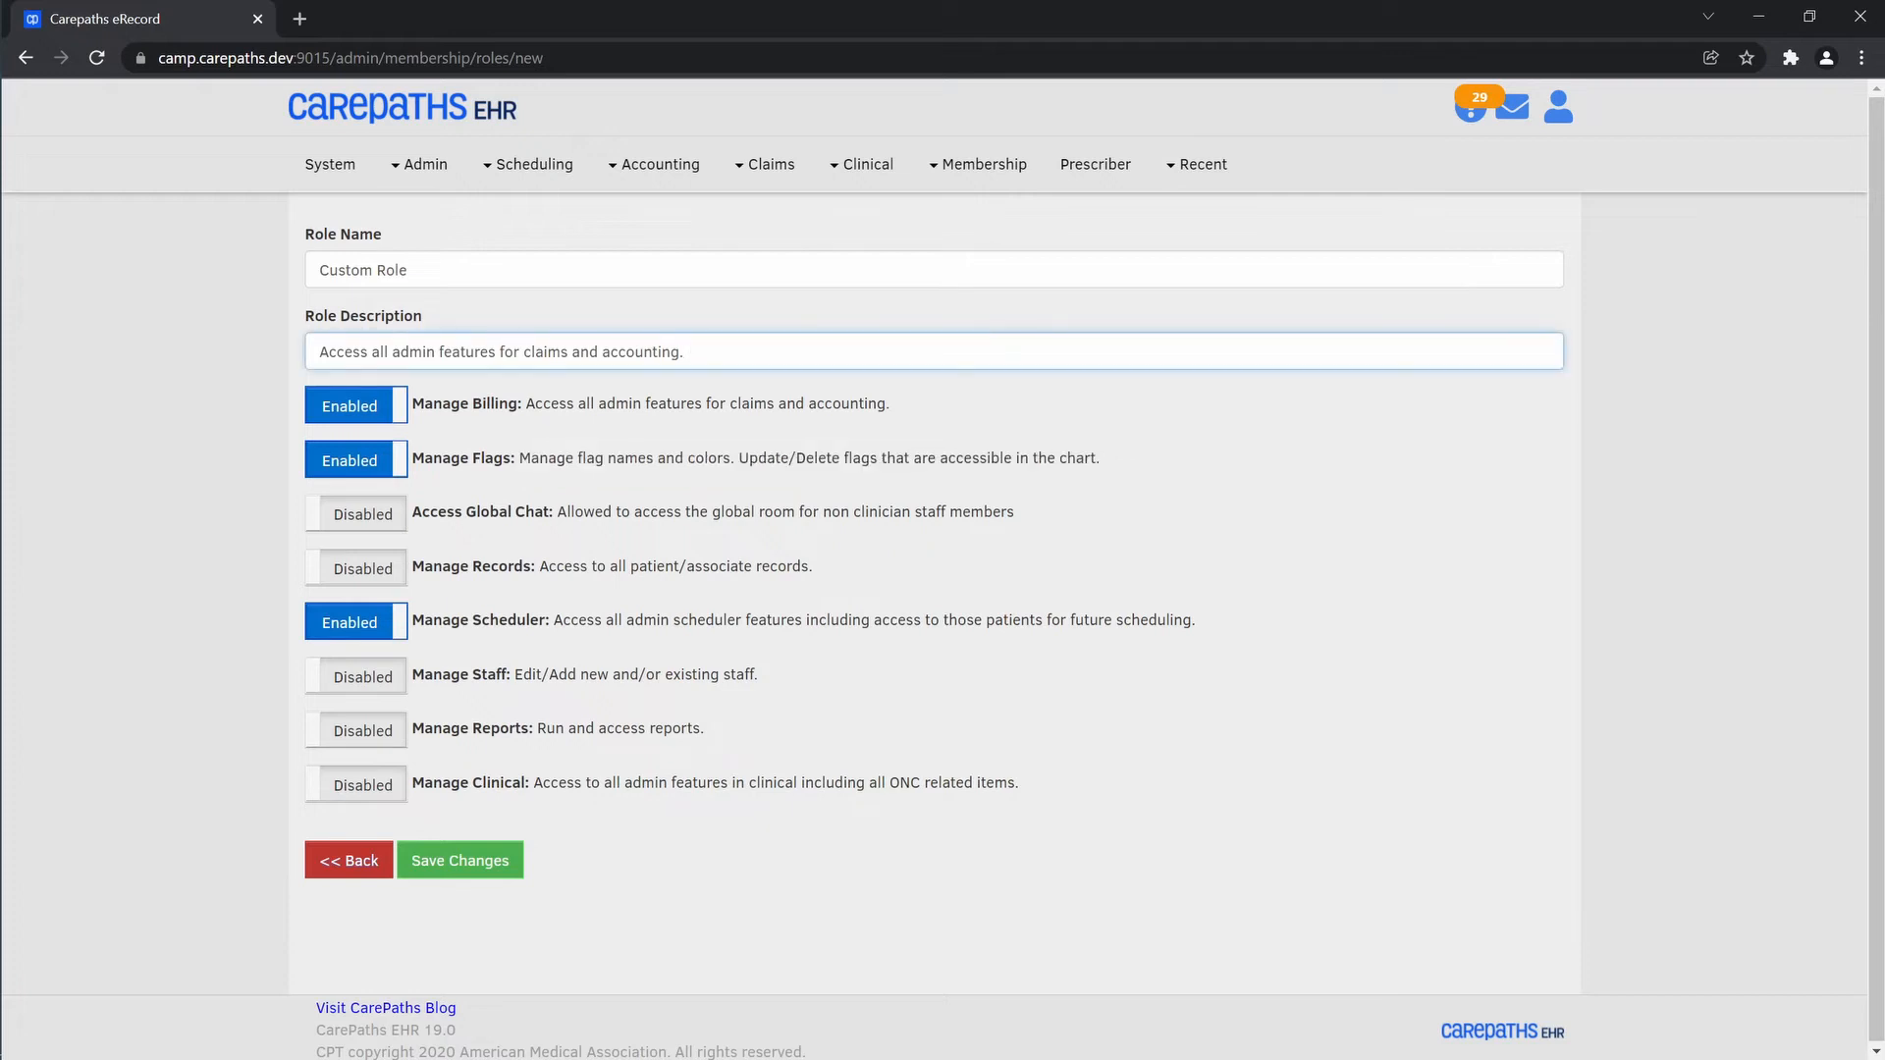
pyautogui.hotkey('ctrl', 'v')
pyautogui.moveTo(1209, 622); pyautogui.dragTo(554, 620)
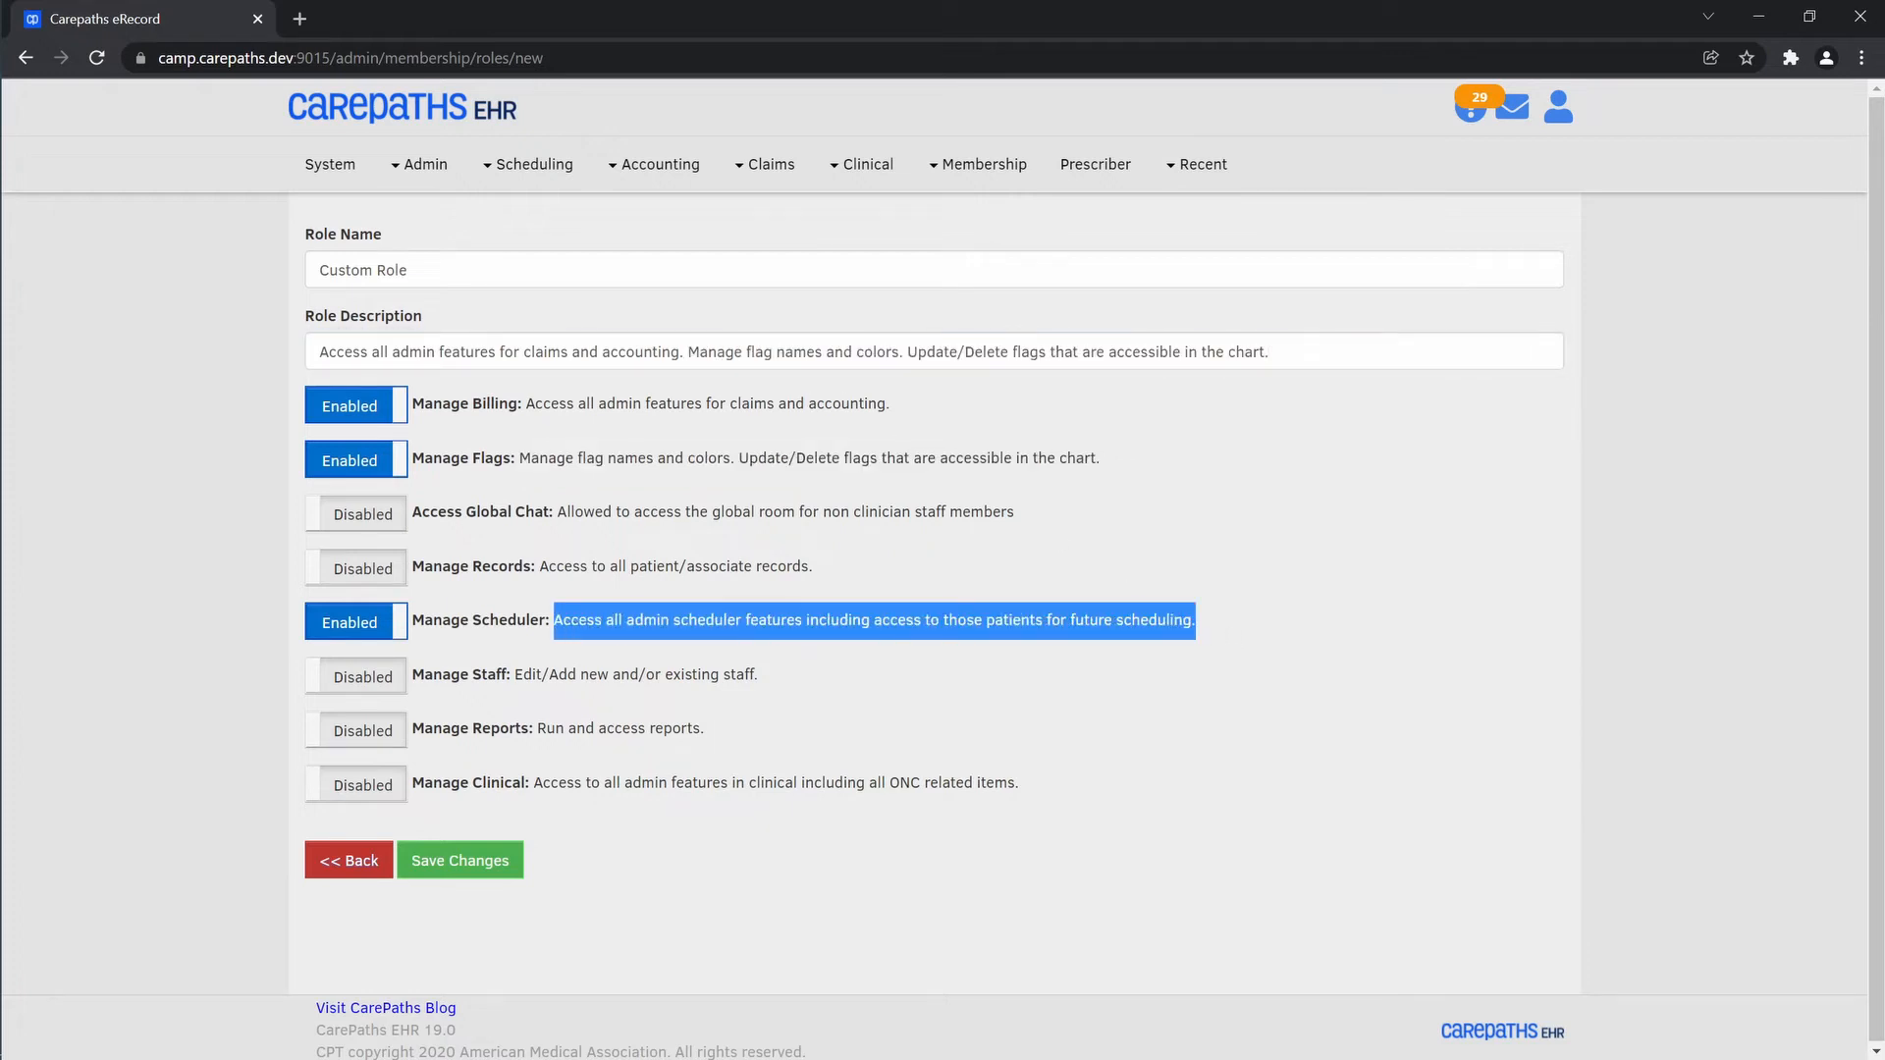
pyautogui.click(1286, 351)
pyautogui.hotkey('ctrl', 'v')
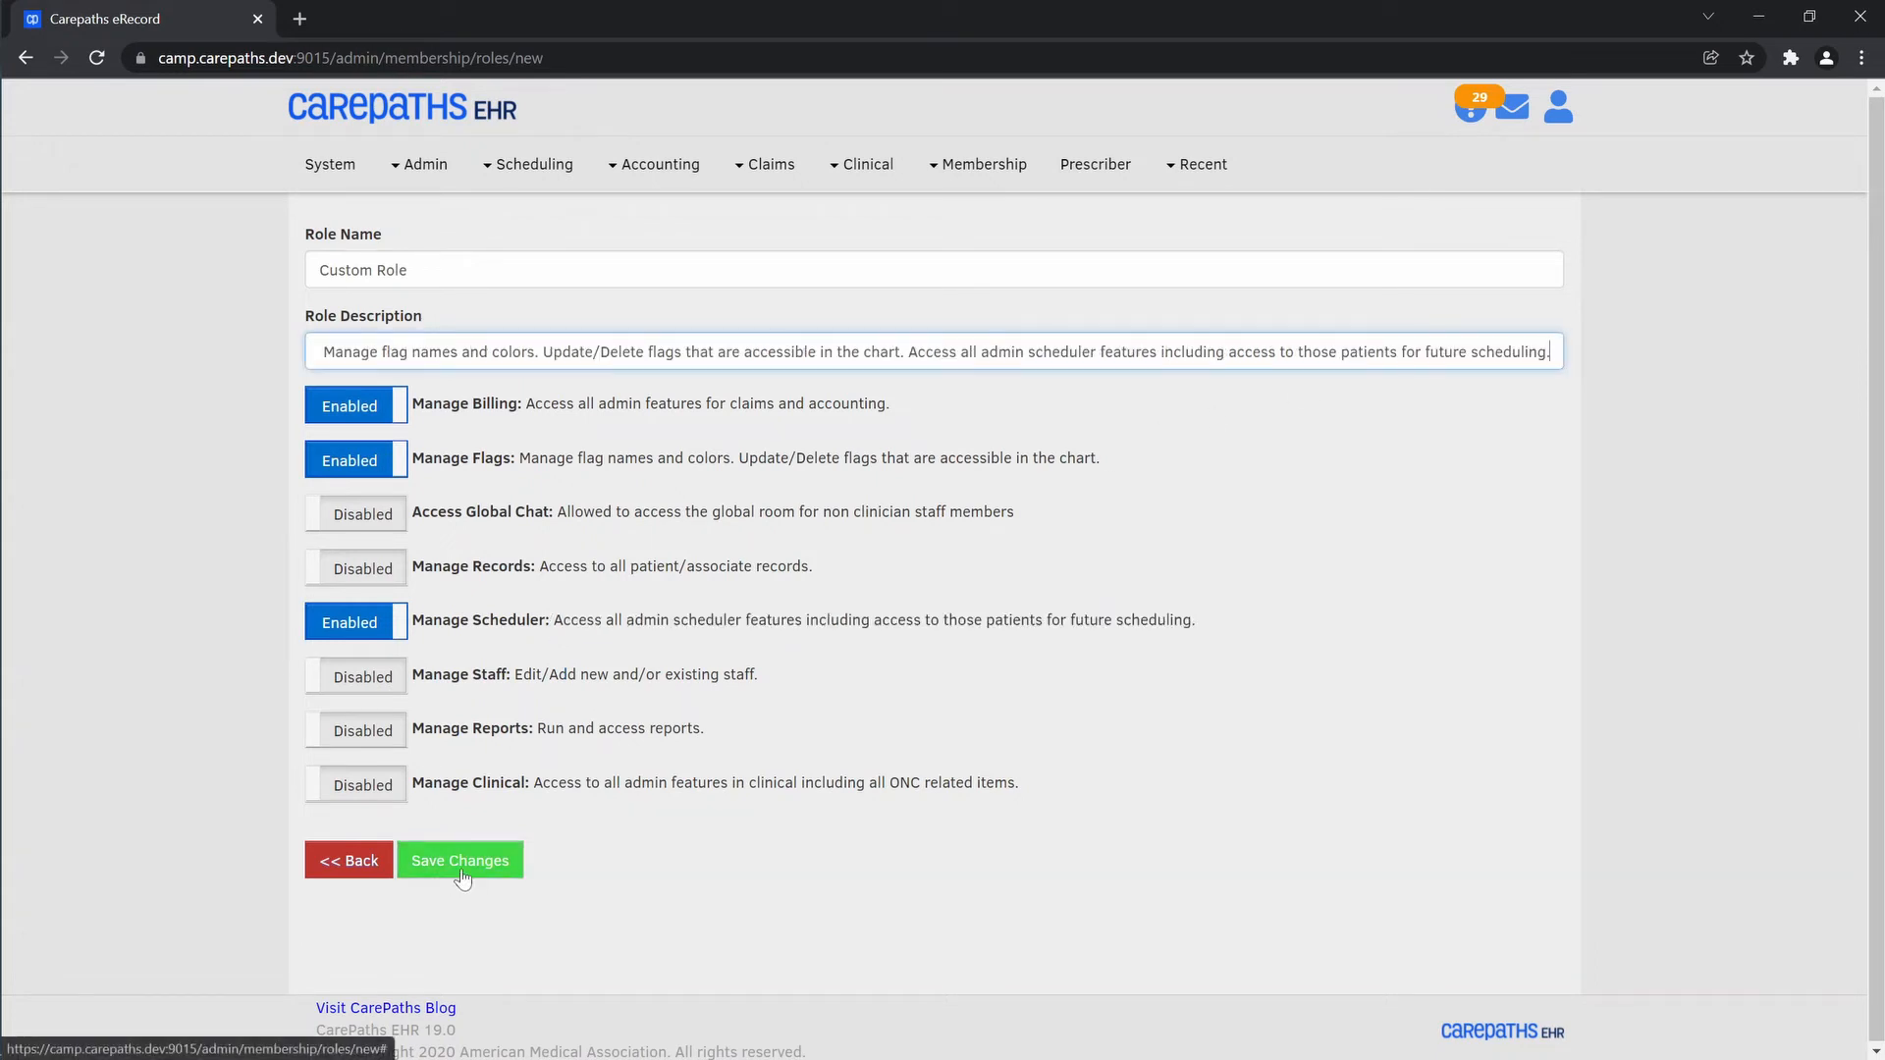
pyautogui.click(462, 877)
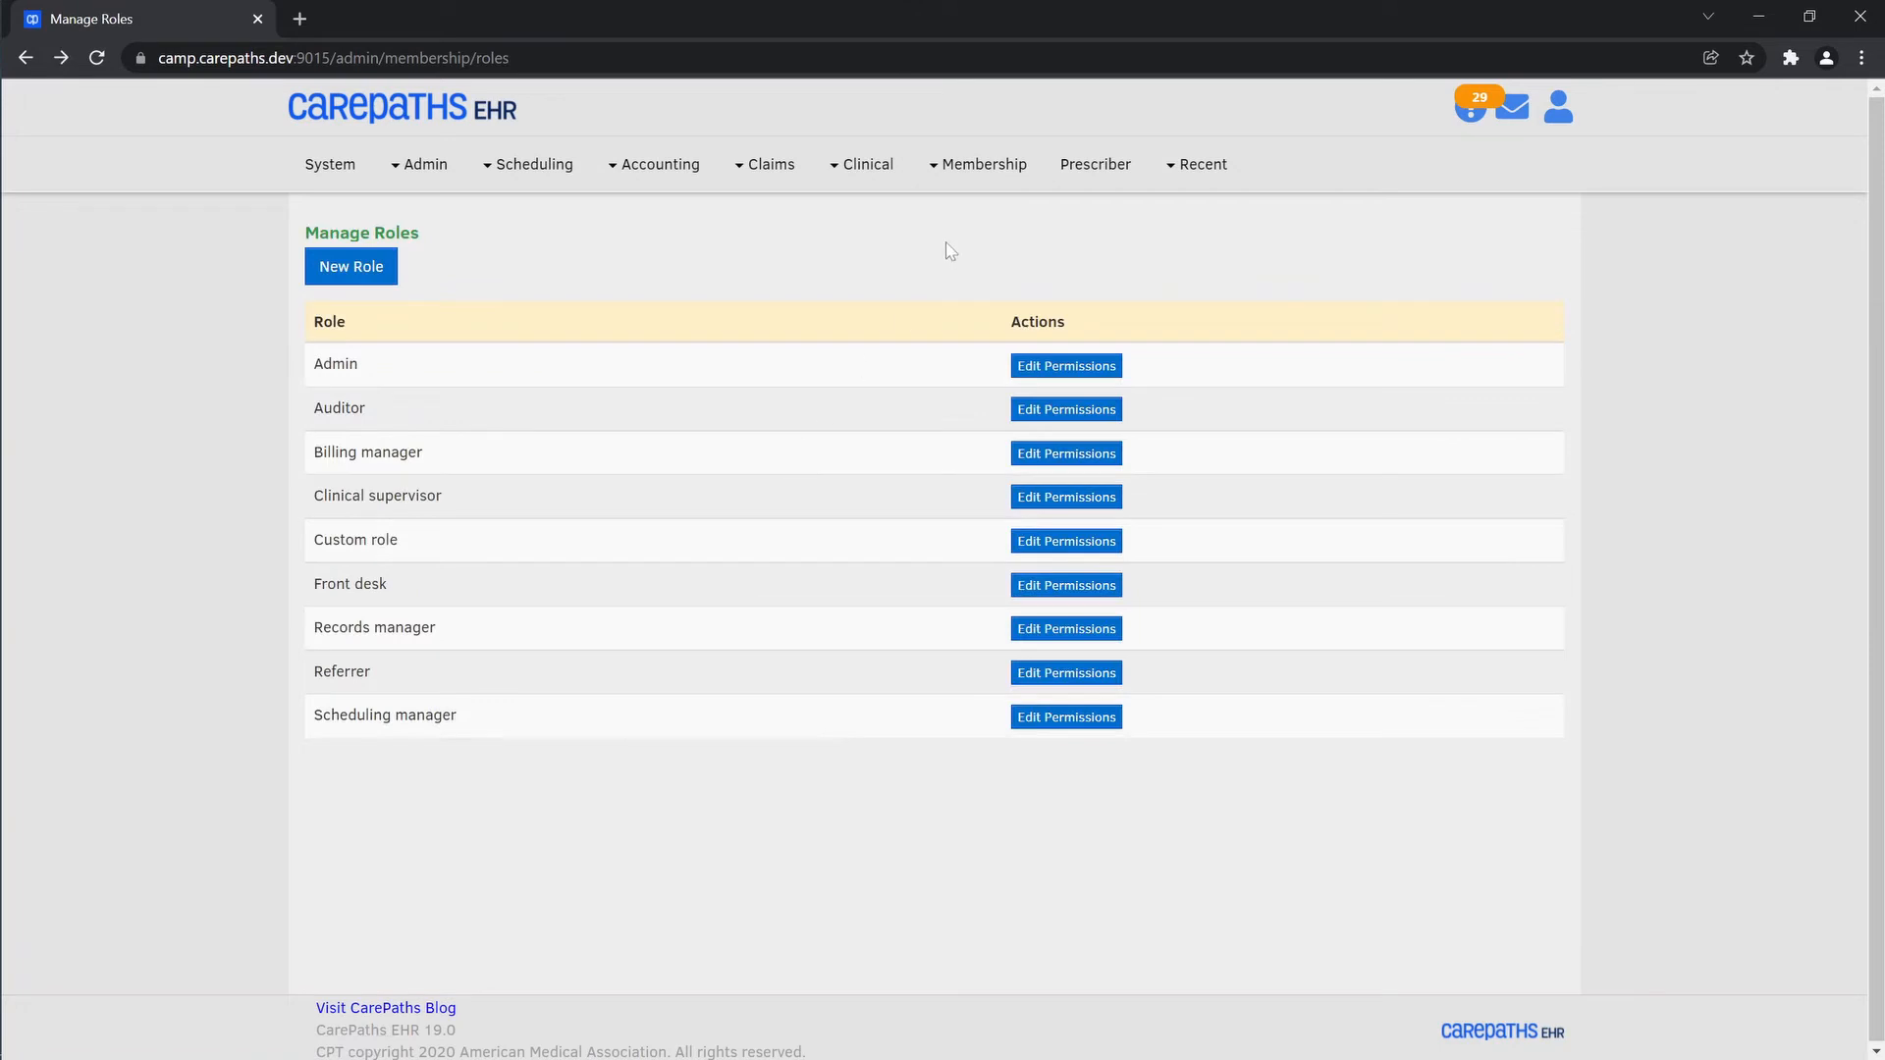
# Reopen the second listed staff member's record and replace their Records manager role with the Custom role
pyautogui.click(946, 174)
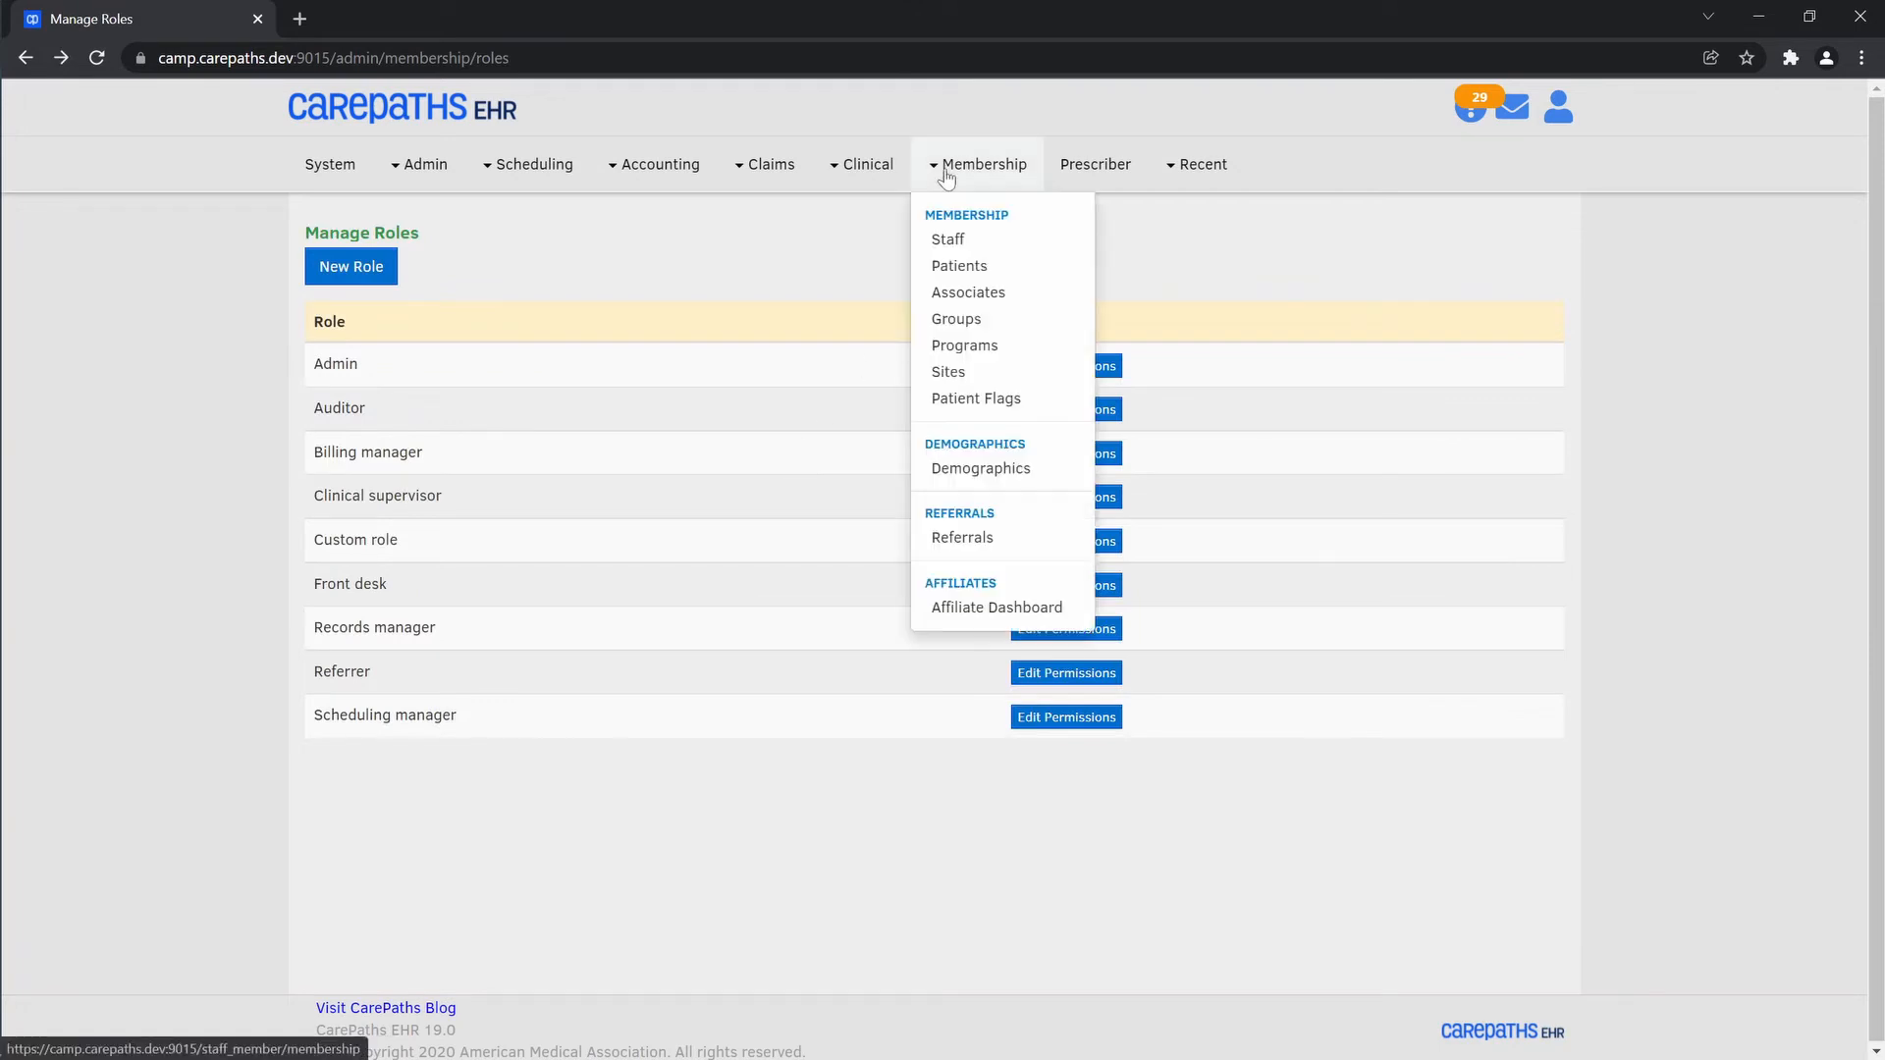
pyautogui.click(950, 239)
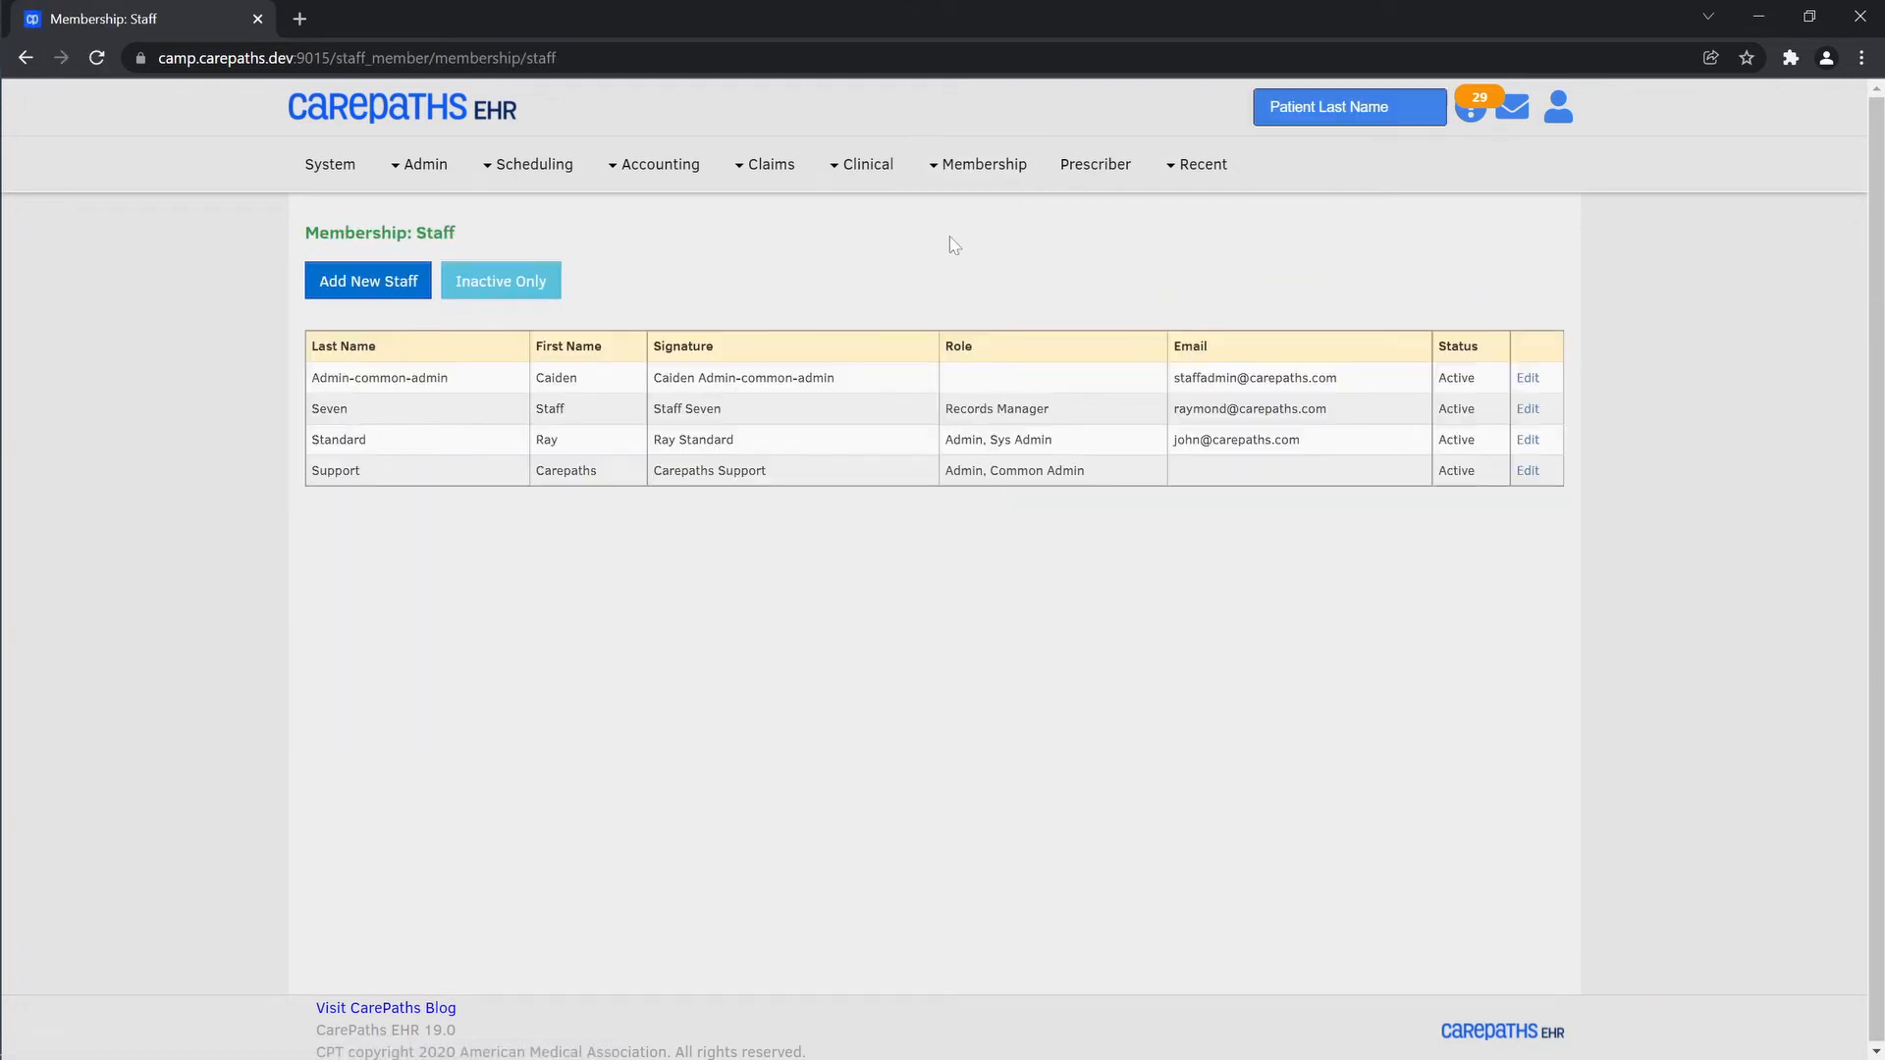
pyautogui.click(1529, 417)
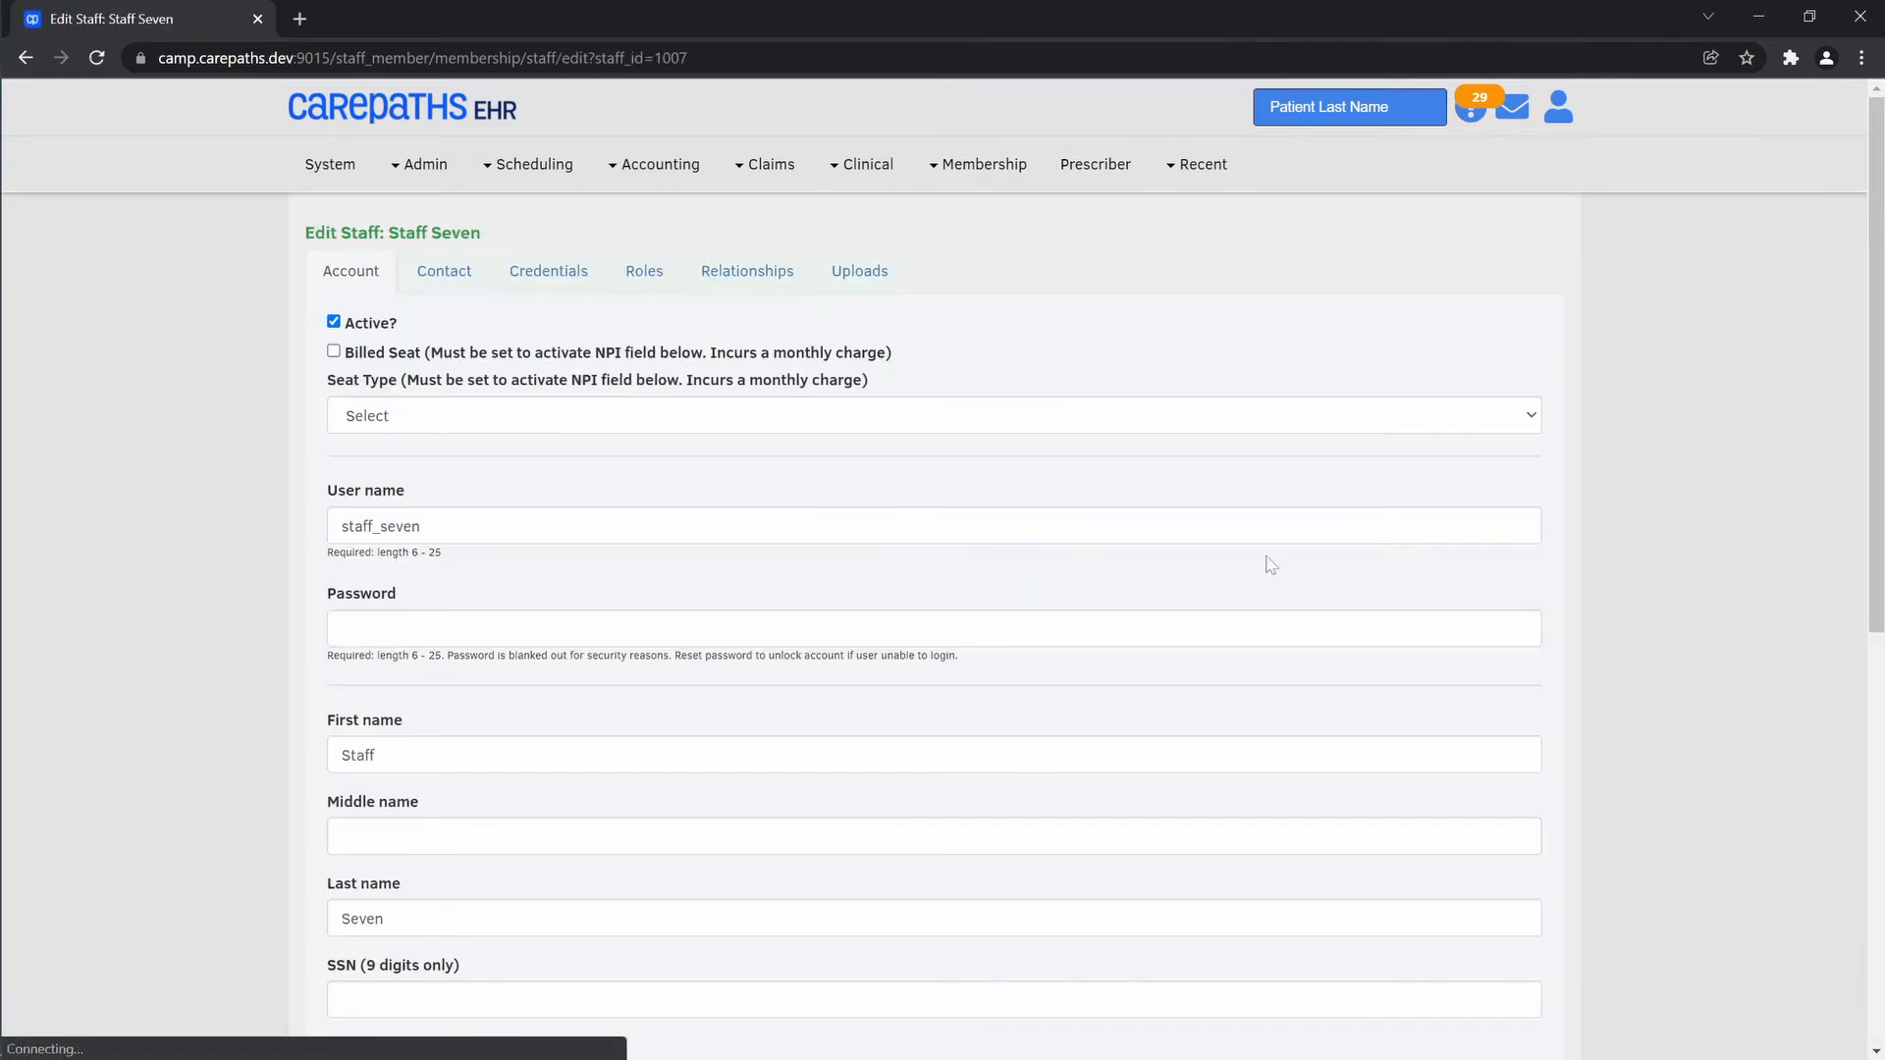
pyautogui.click(644, 271)
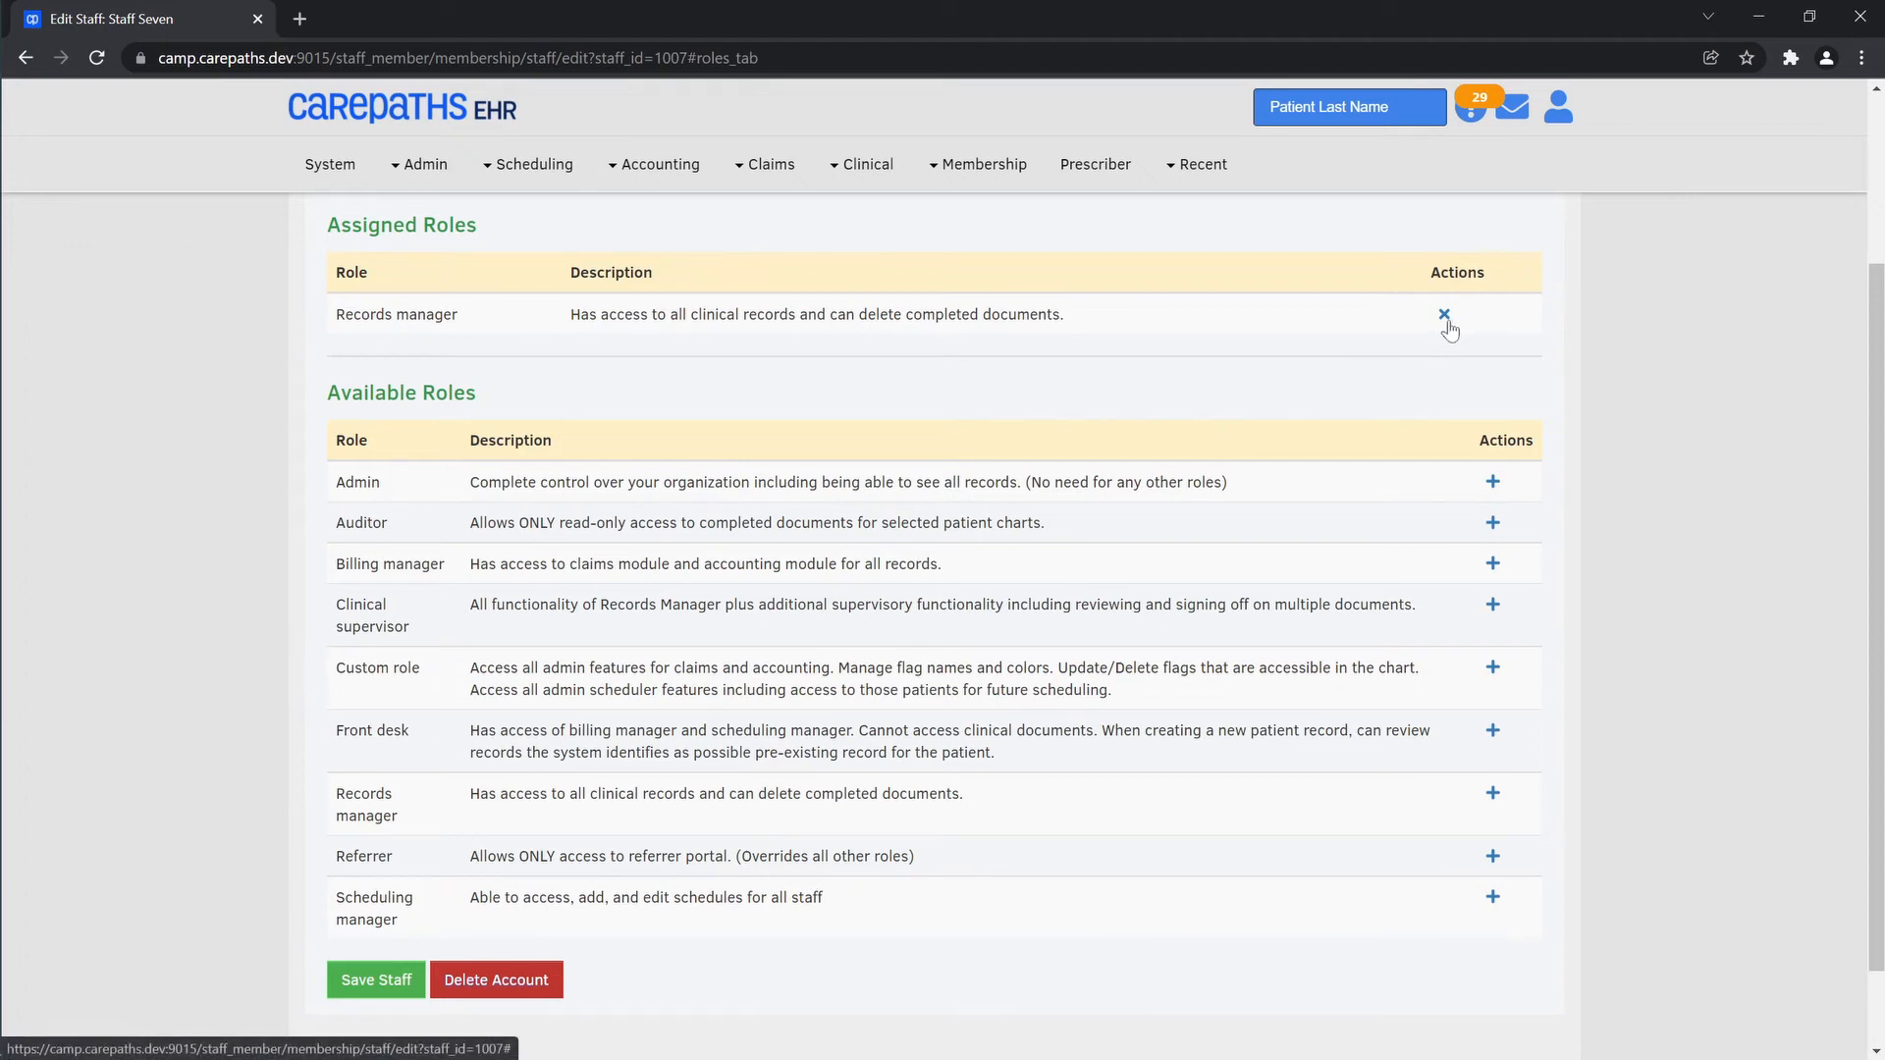
pyautogui.click(1445, 316)
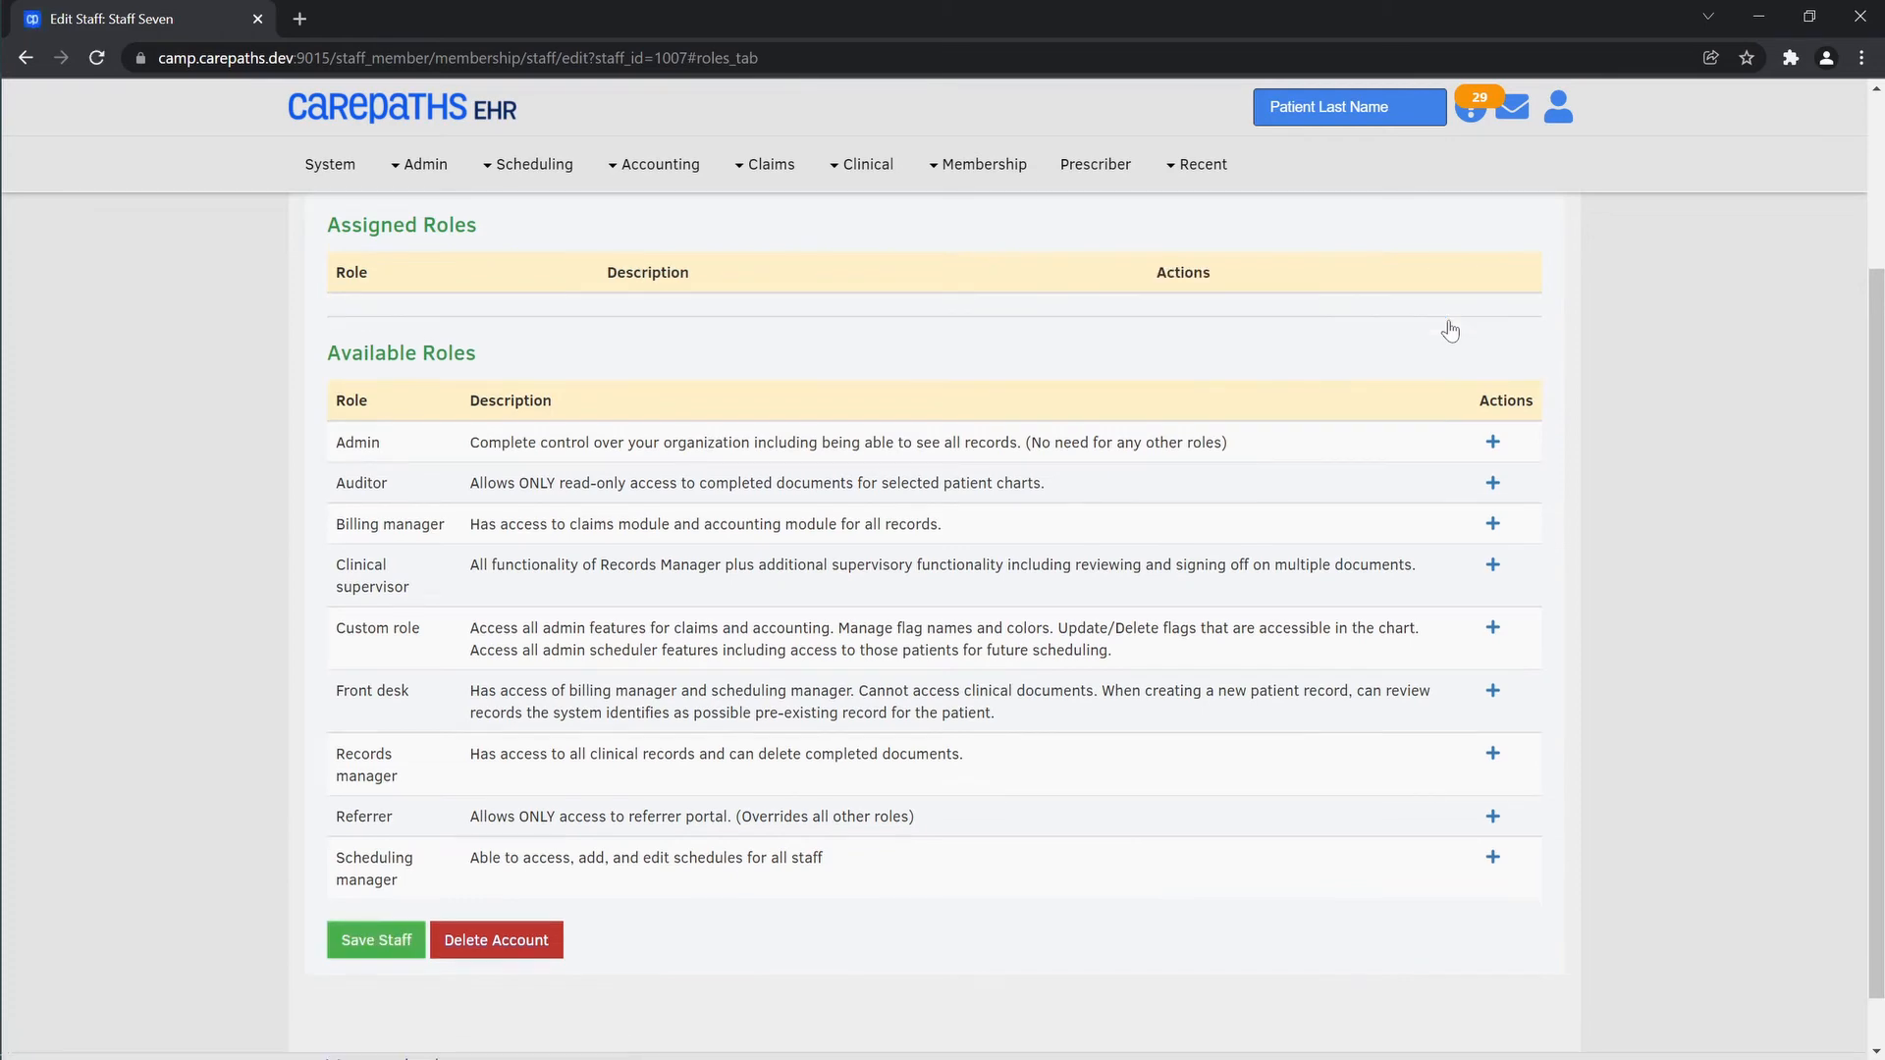
pyautogui.click(1492, 633)
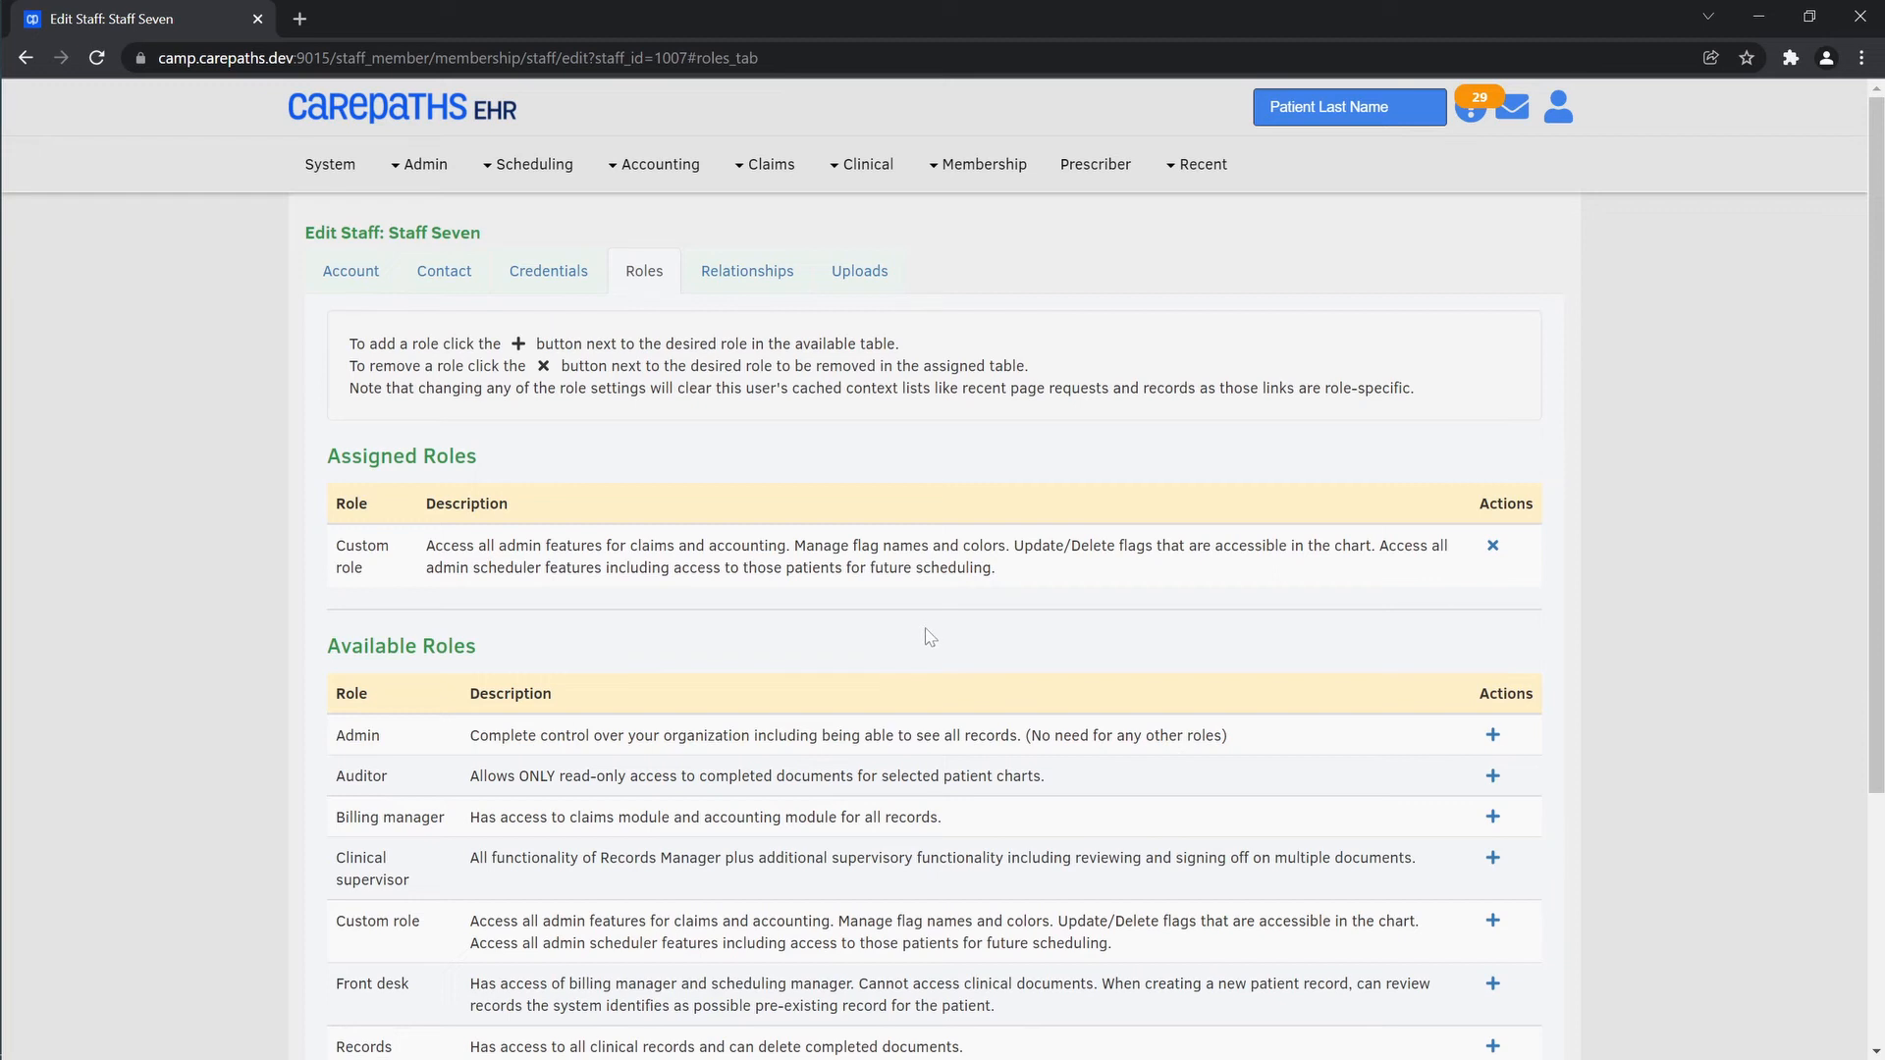
# Add the patient with last name starting "fou" to the staff member's Treatment Team relationships
pyautogui.click(739, 280)
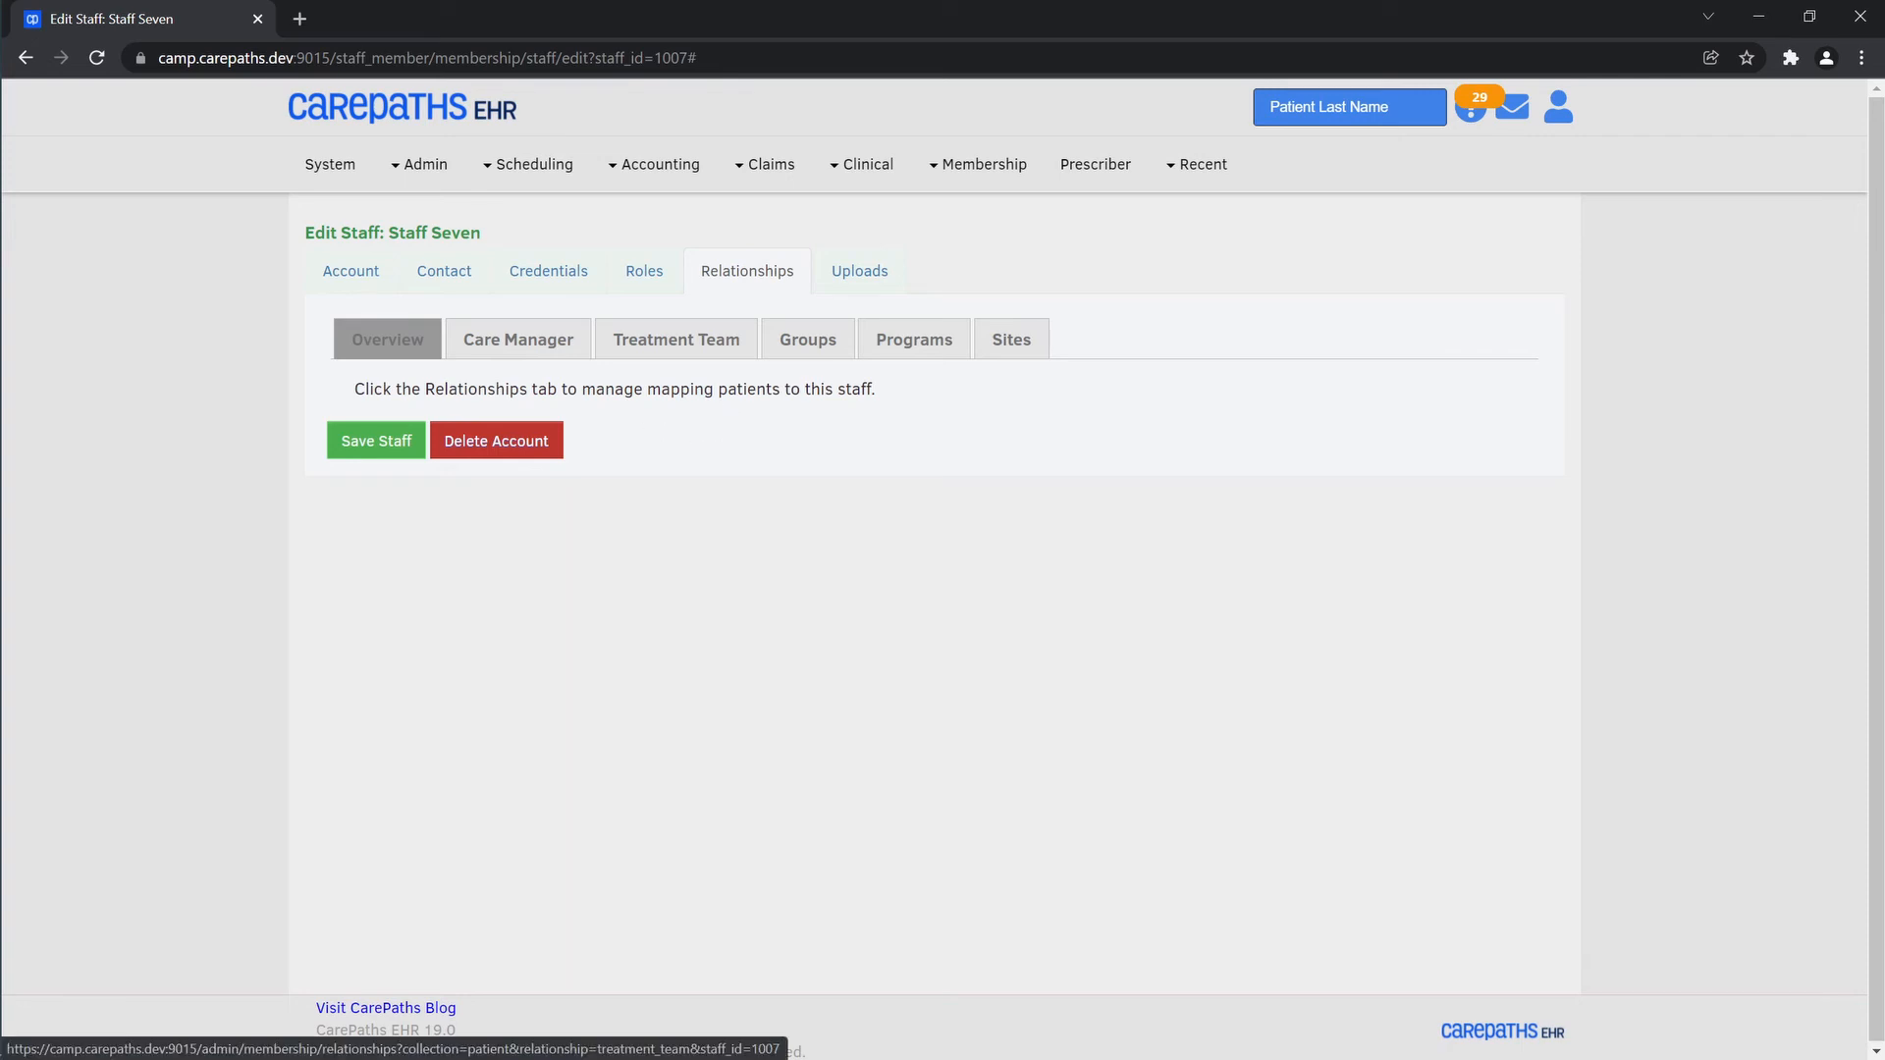
pyautogui.click(645, 355)
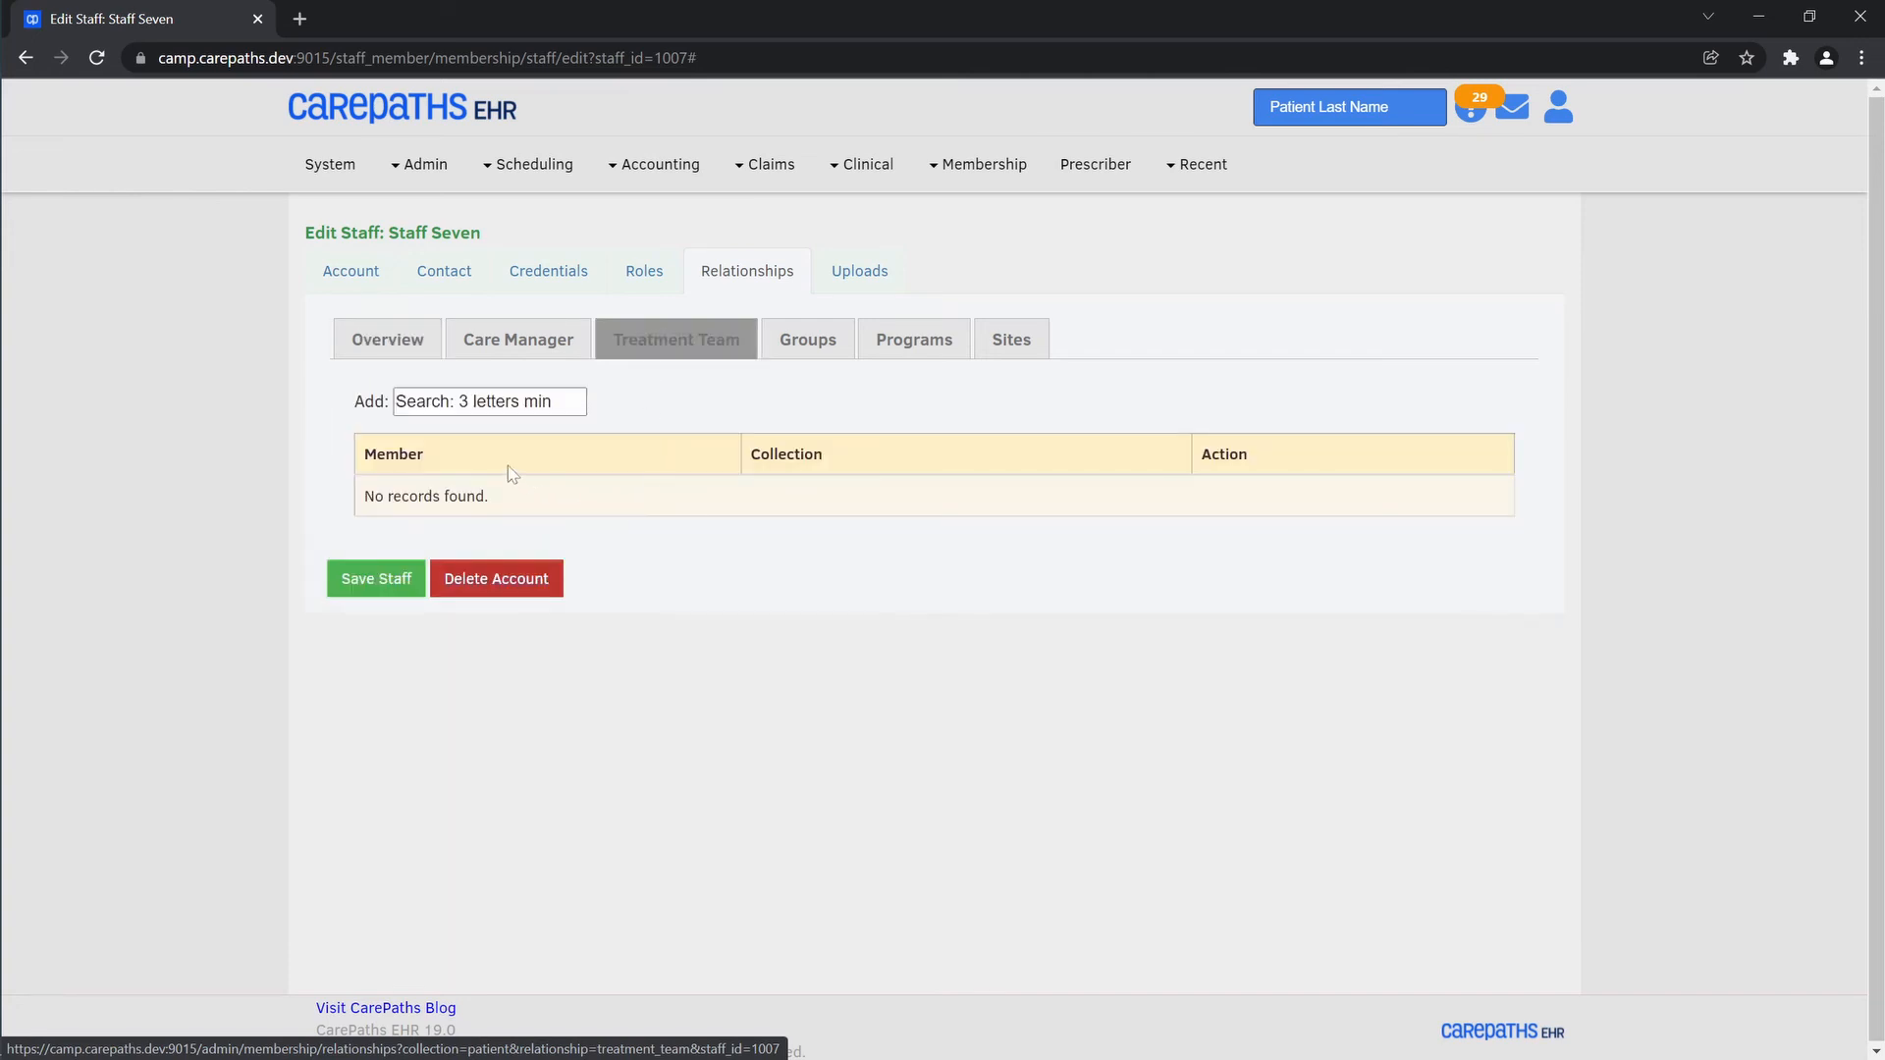
pyautogui.click(511, 403)
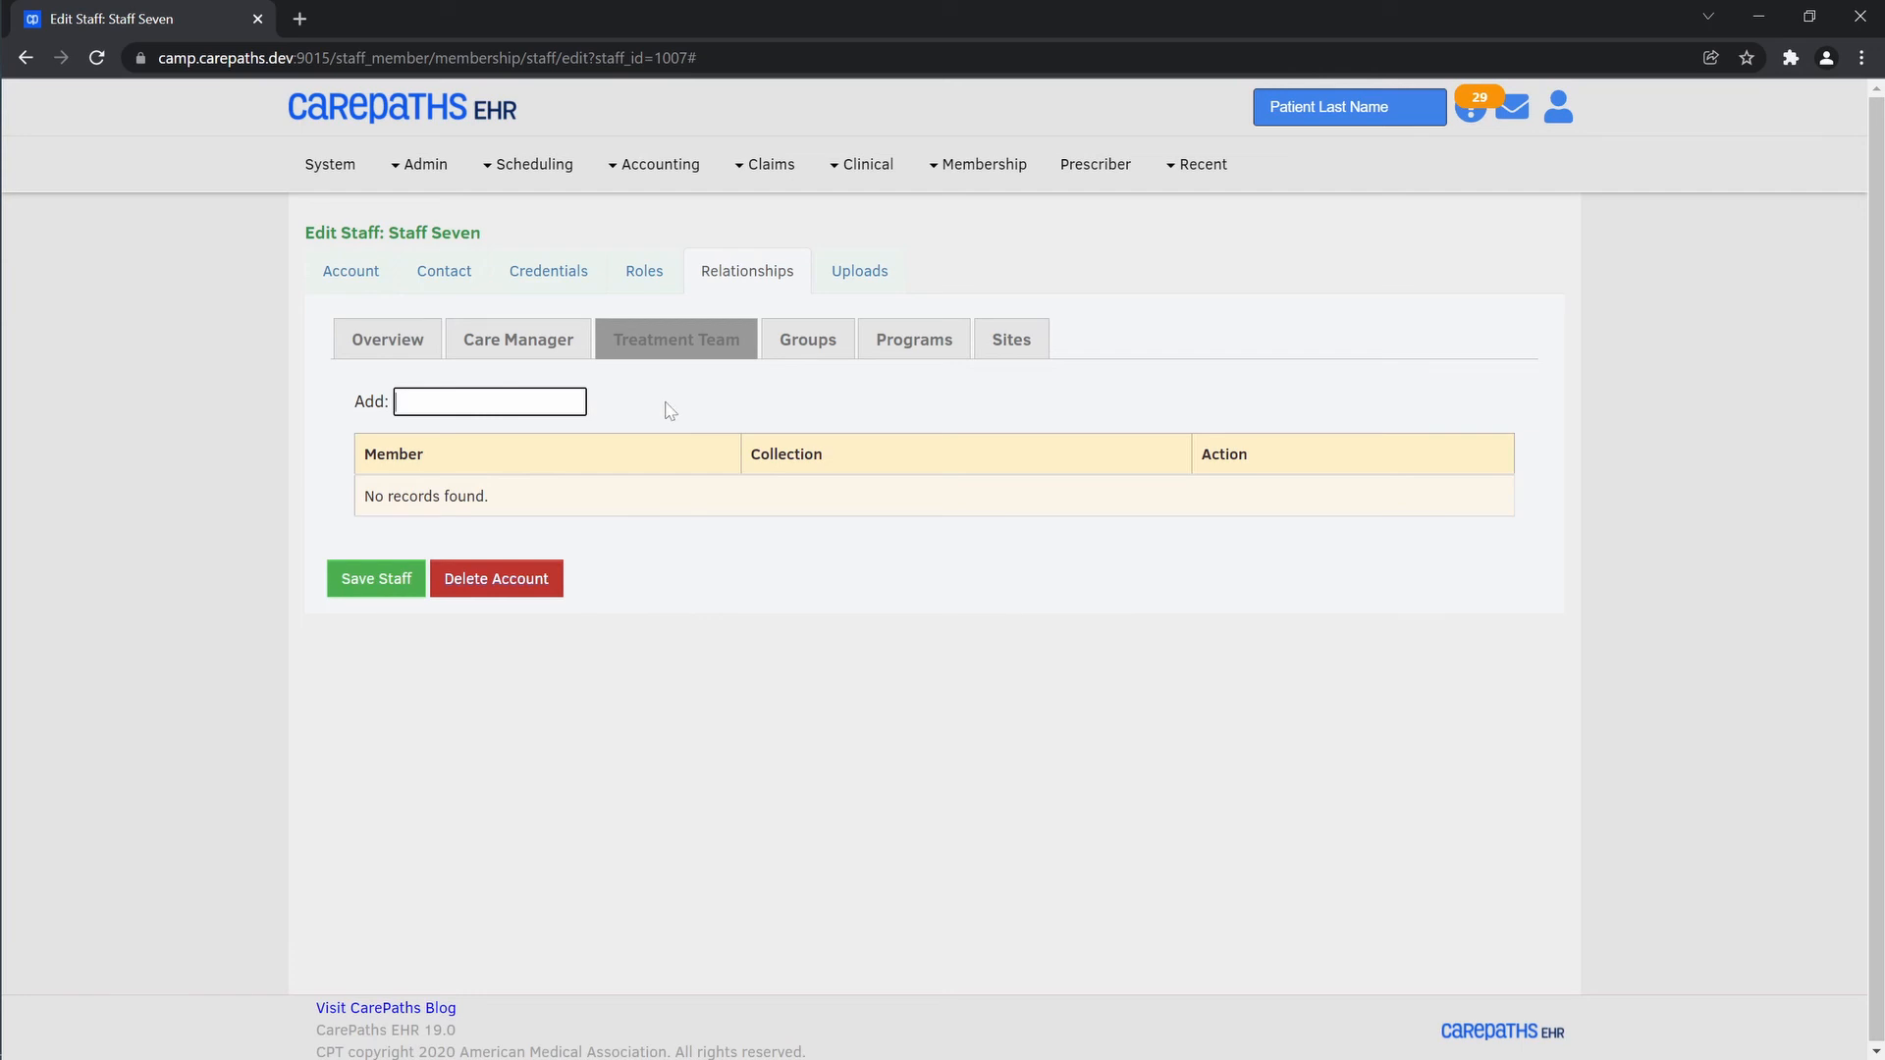
pyautogui.write('fou')
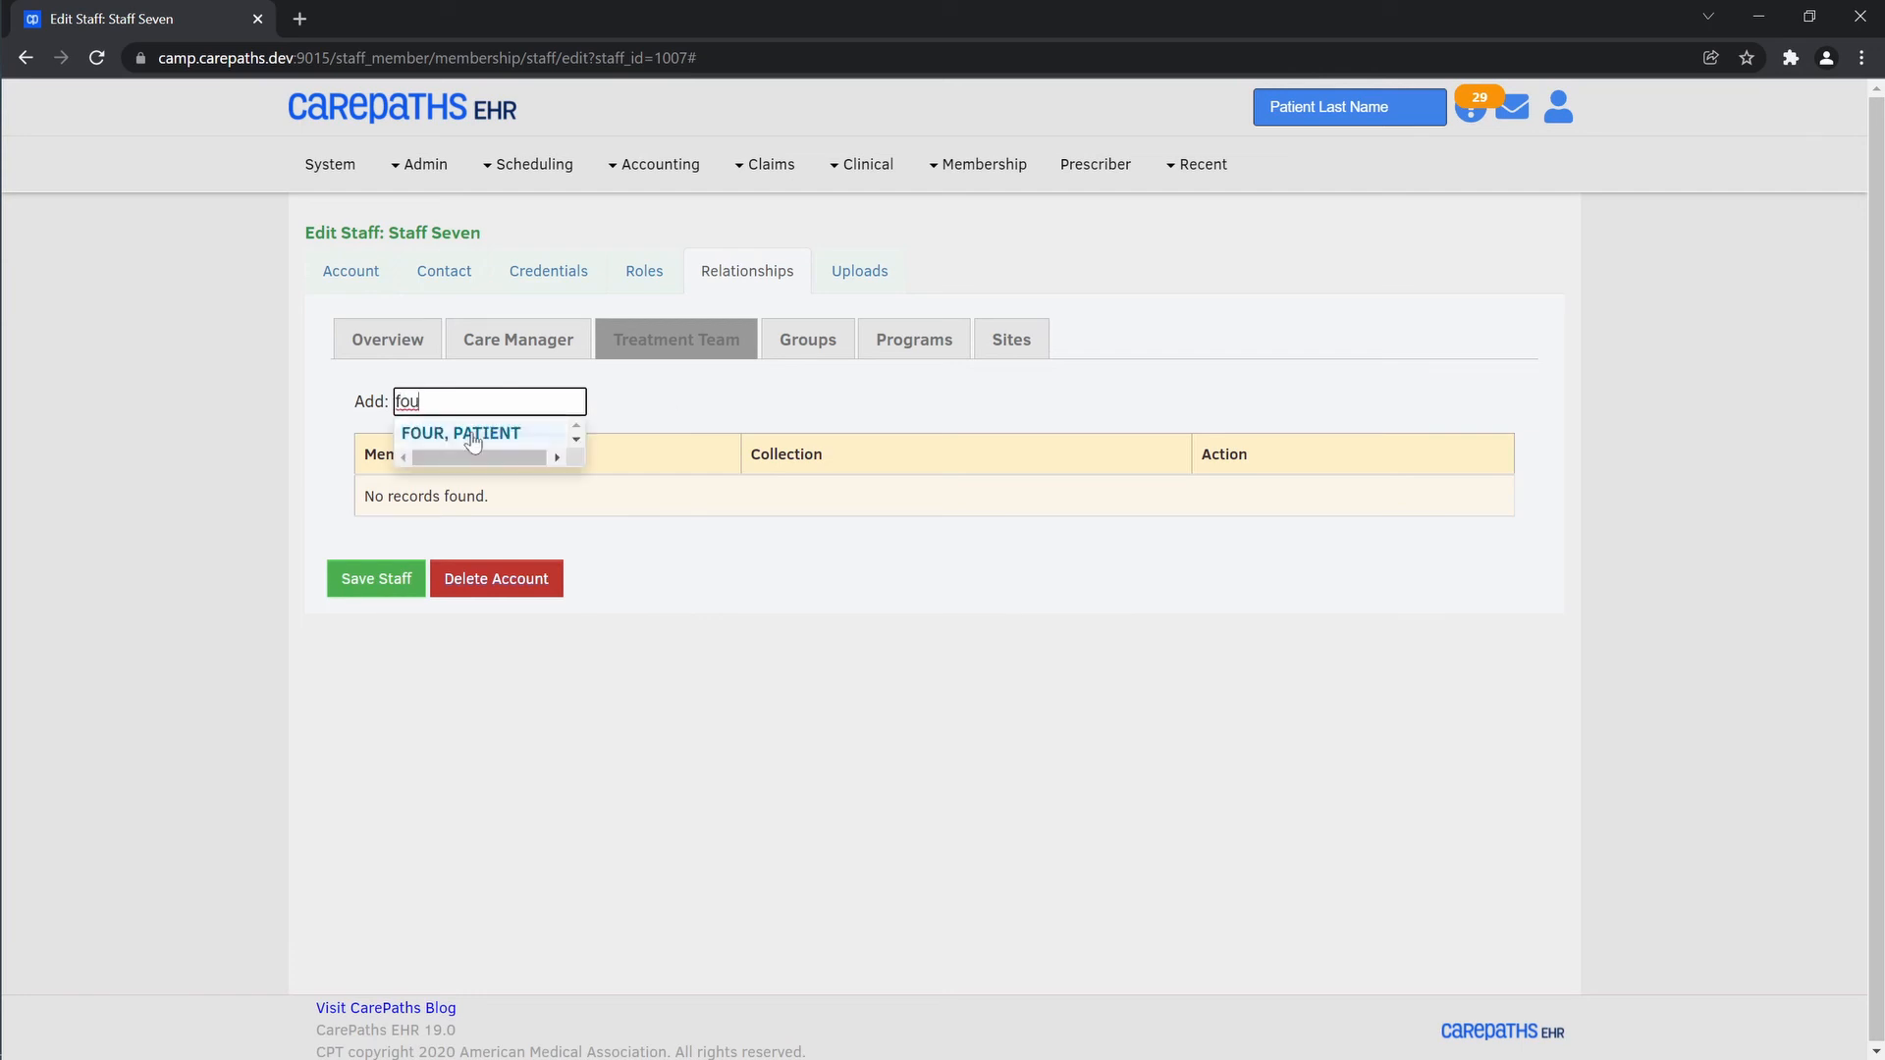
pyautogui.click(472, 437)
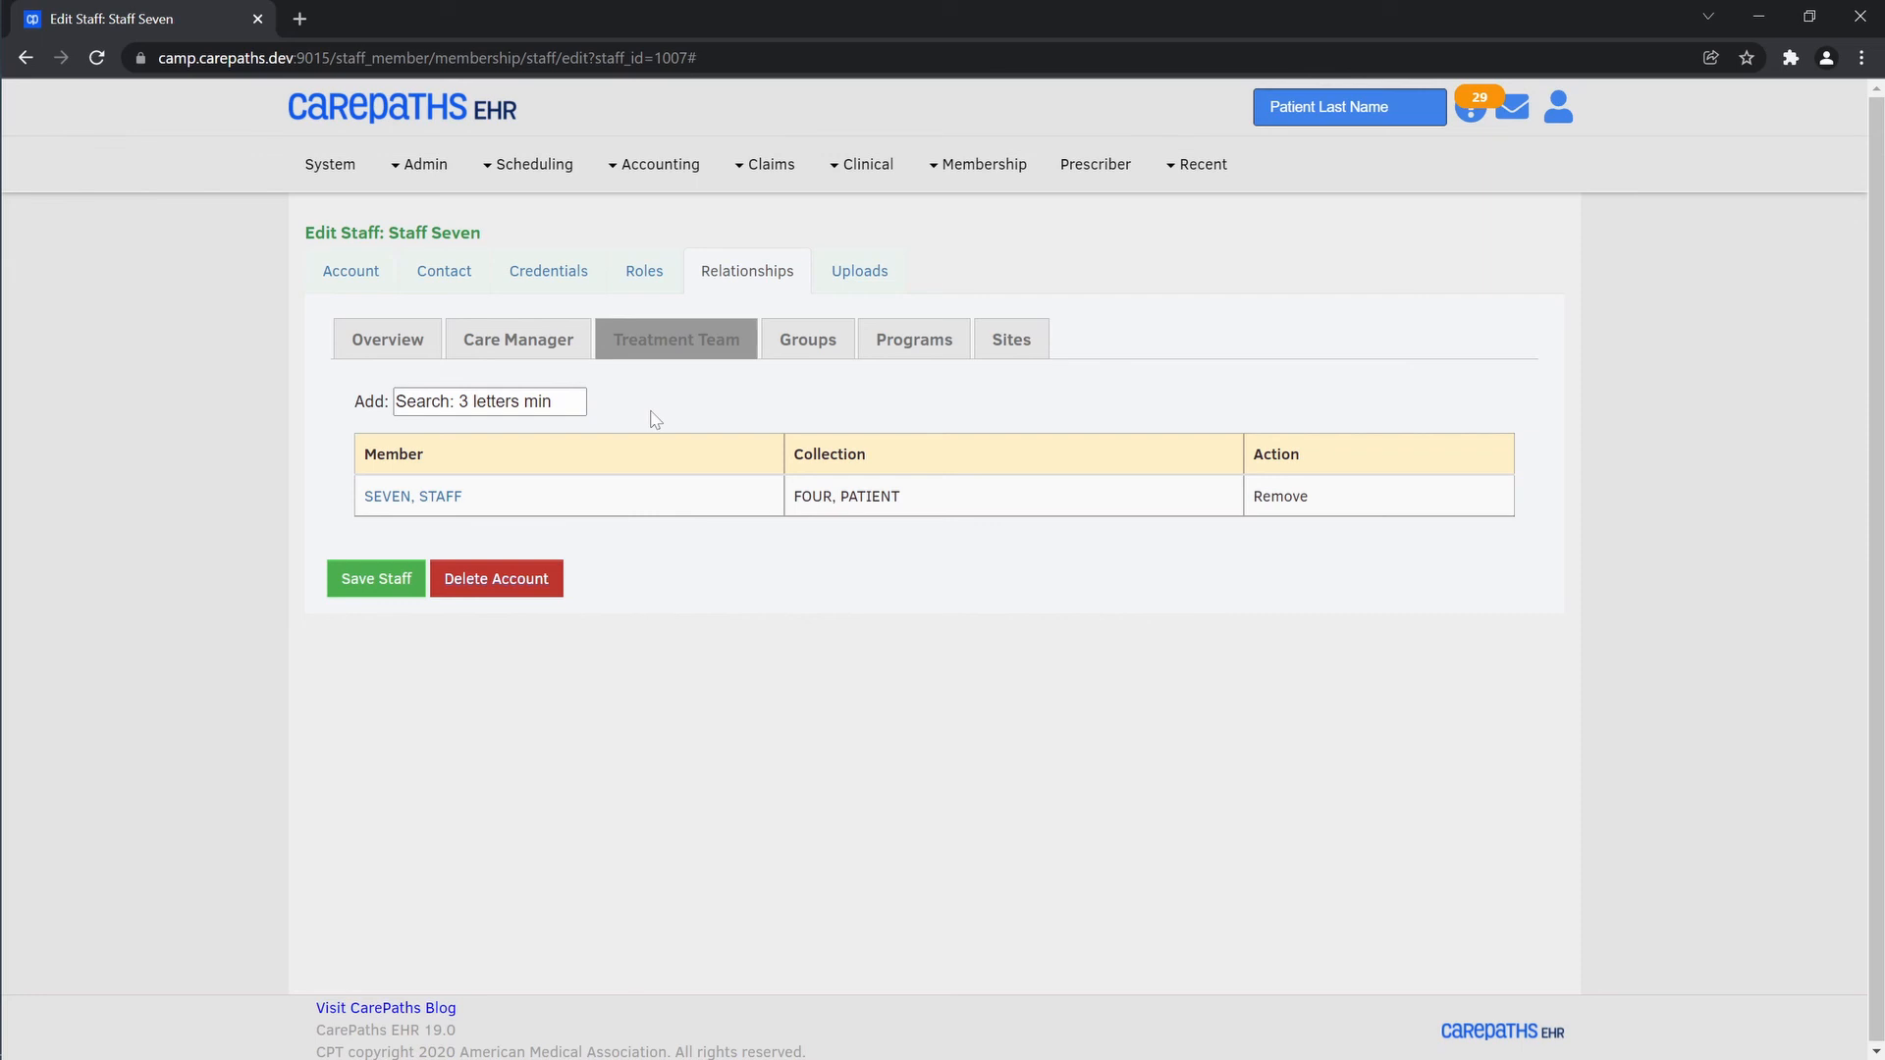
# Remove the Custom role from the staff member's assigned roles
pyautogui.click(646, 275)
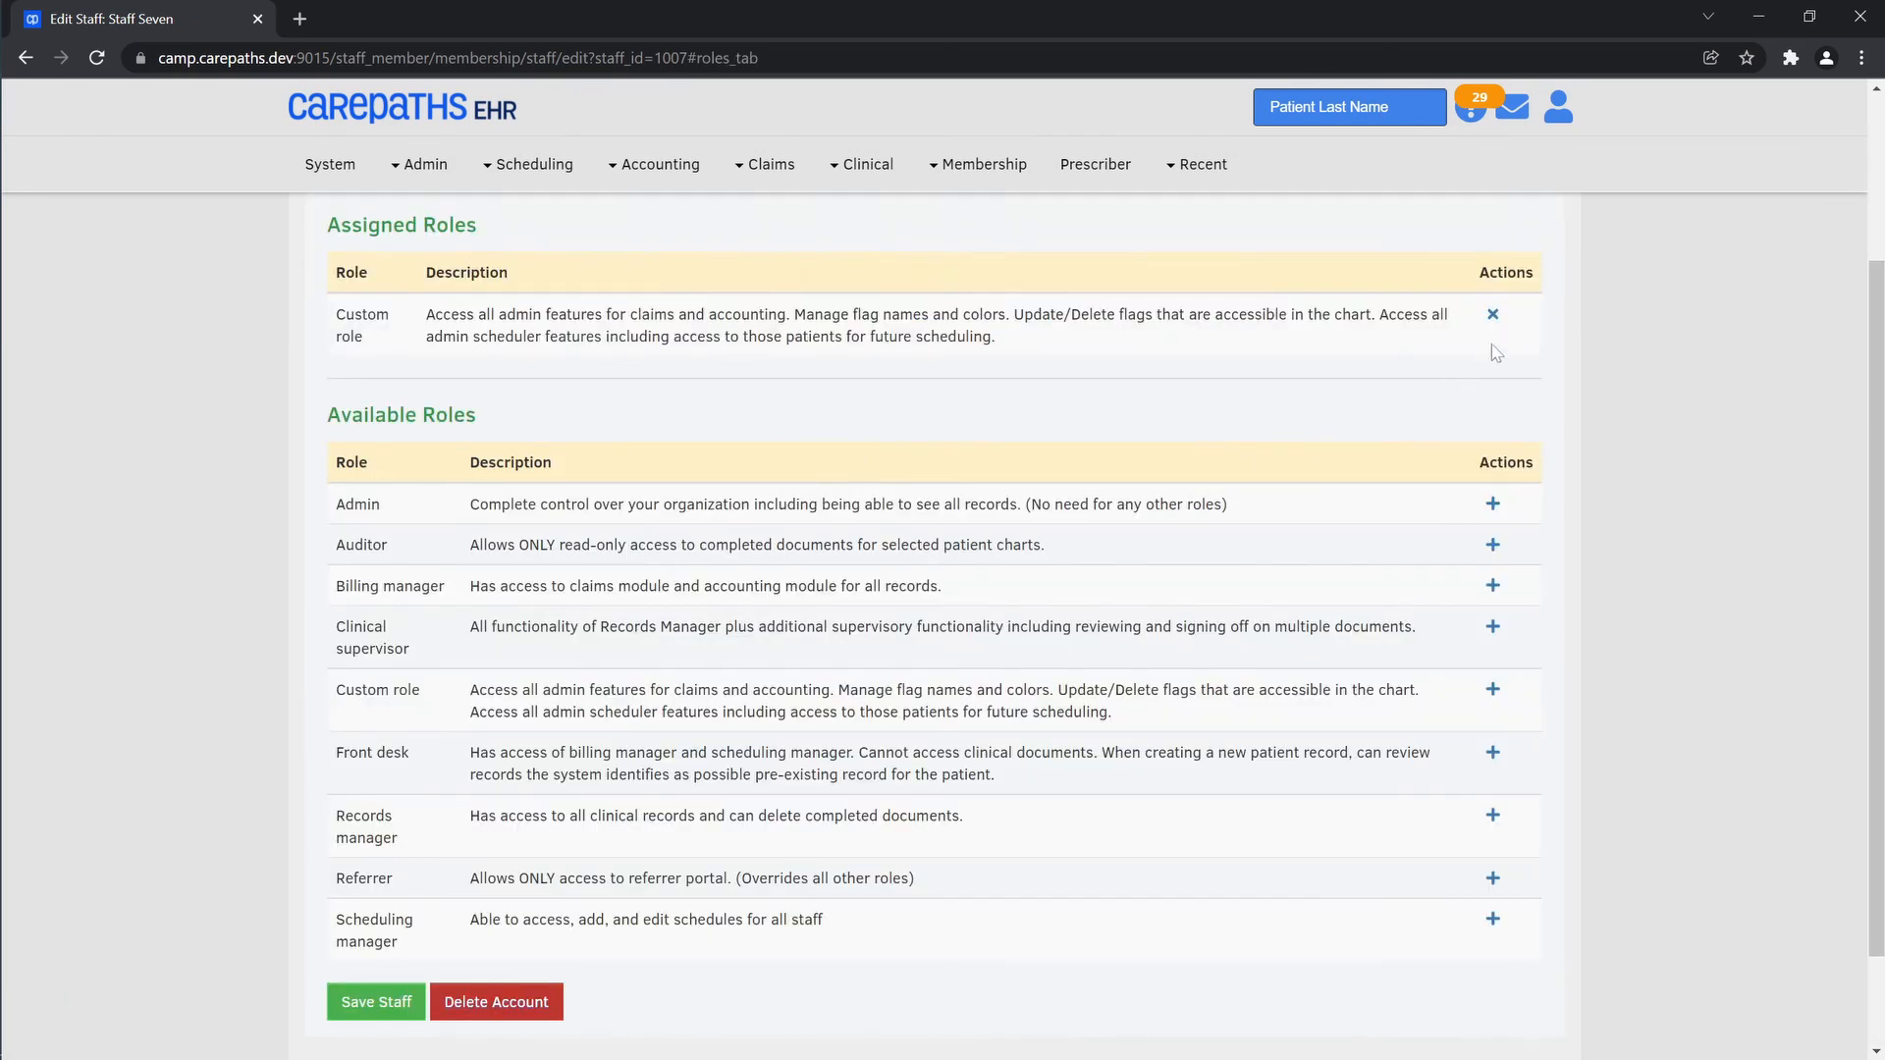
pyautogui.click(1492, 316)
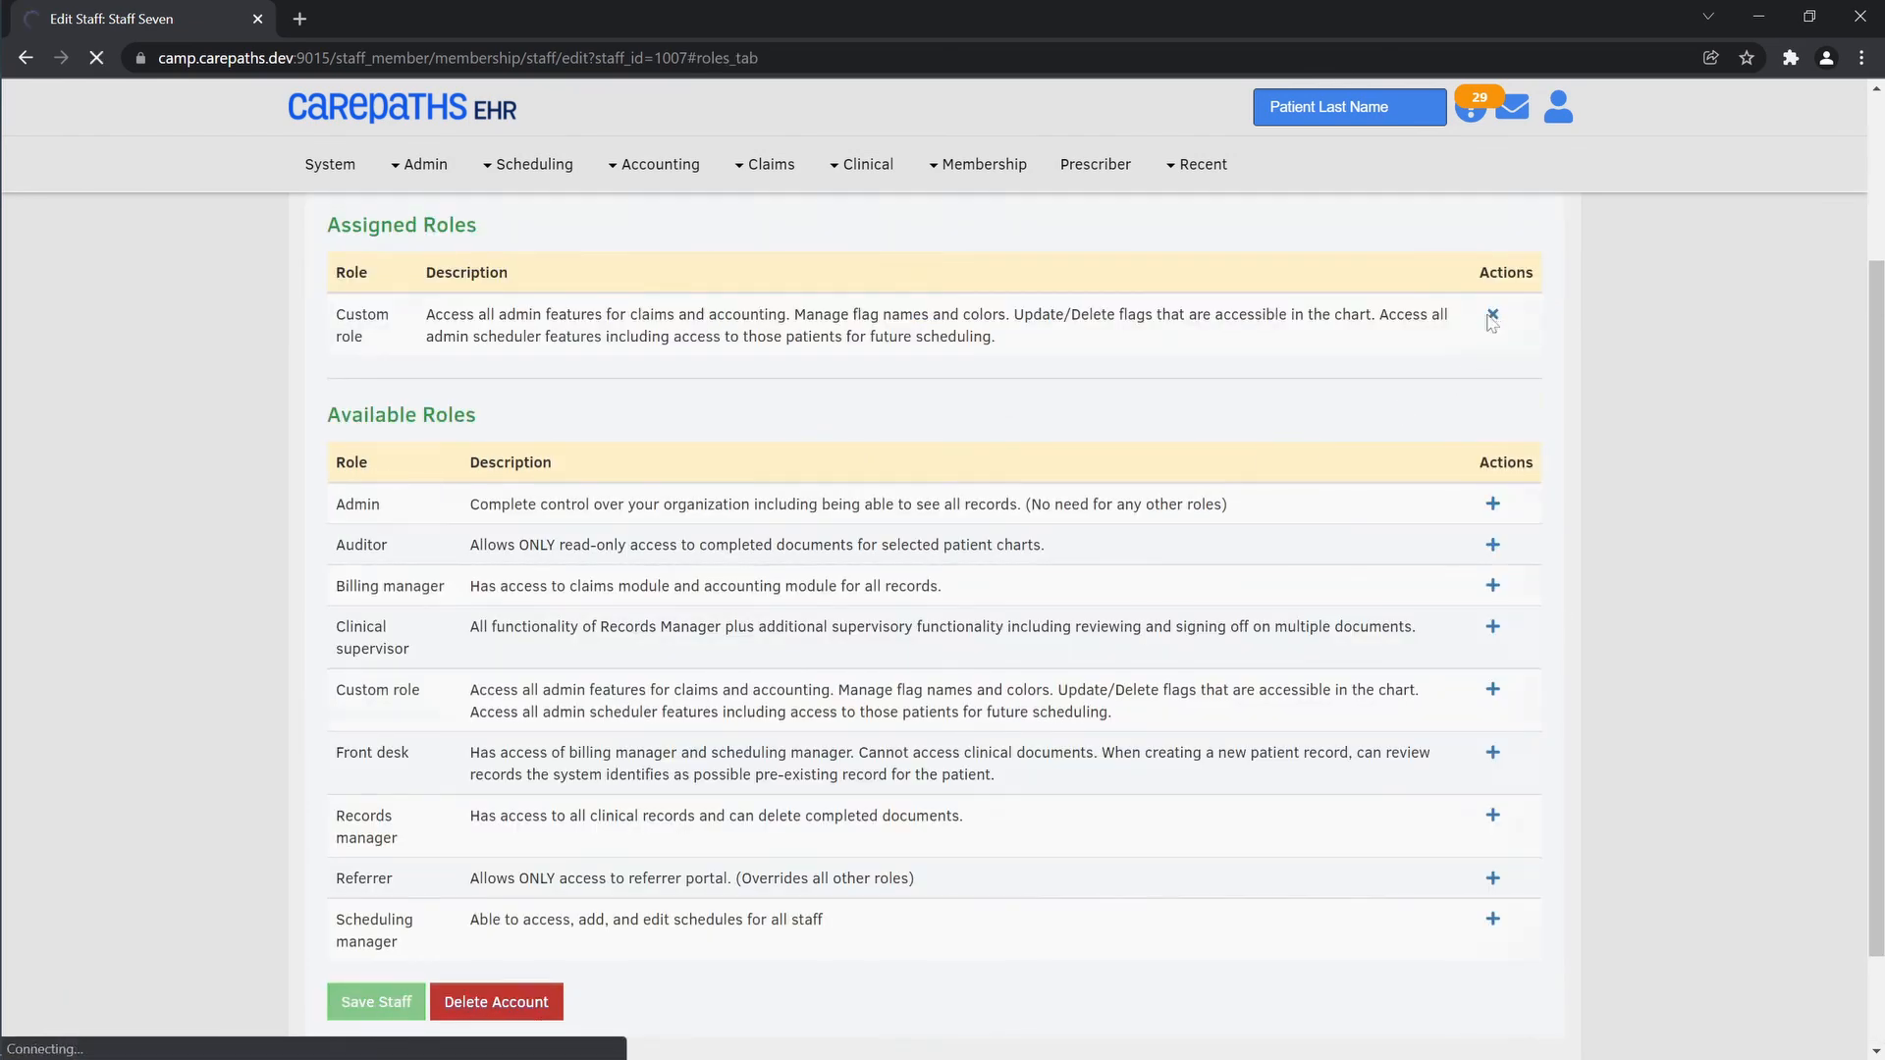
pyautogui.scroll(1, 750, 354)
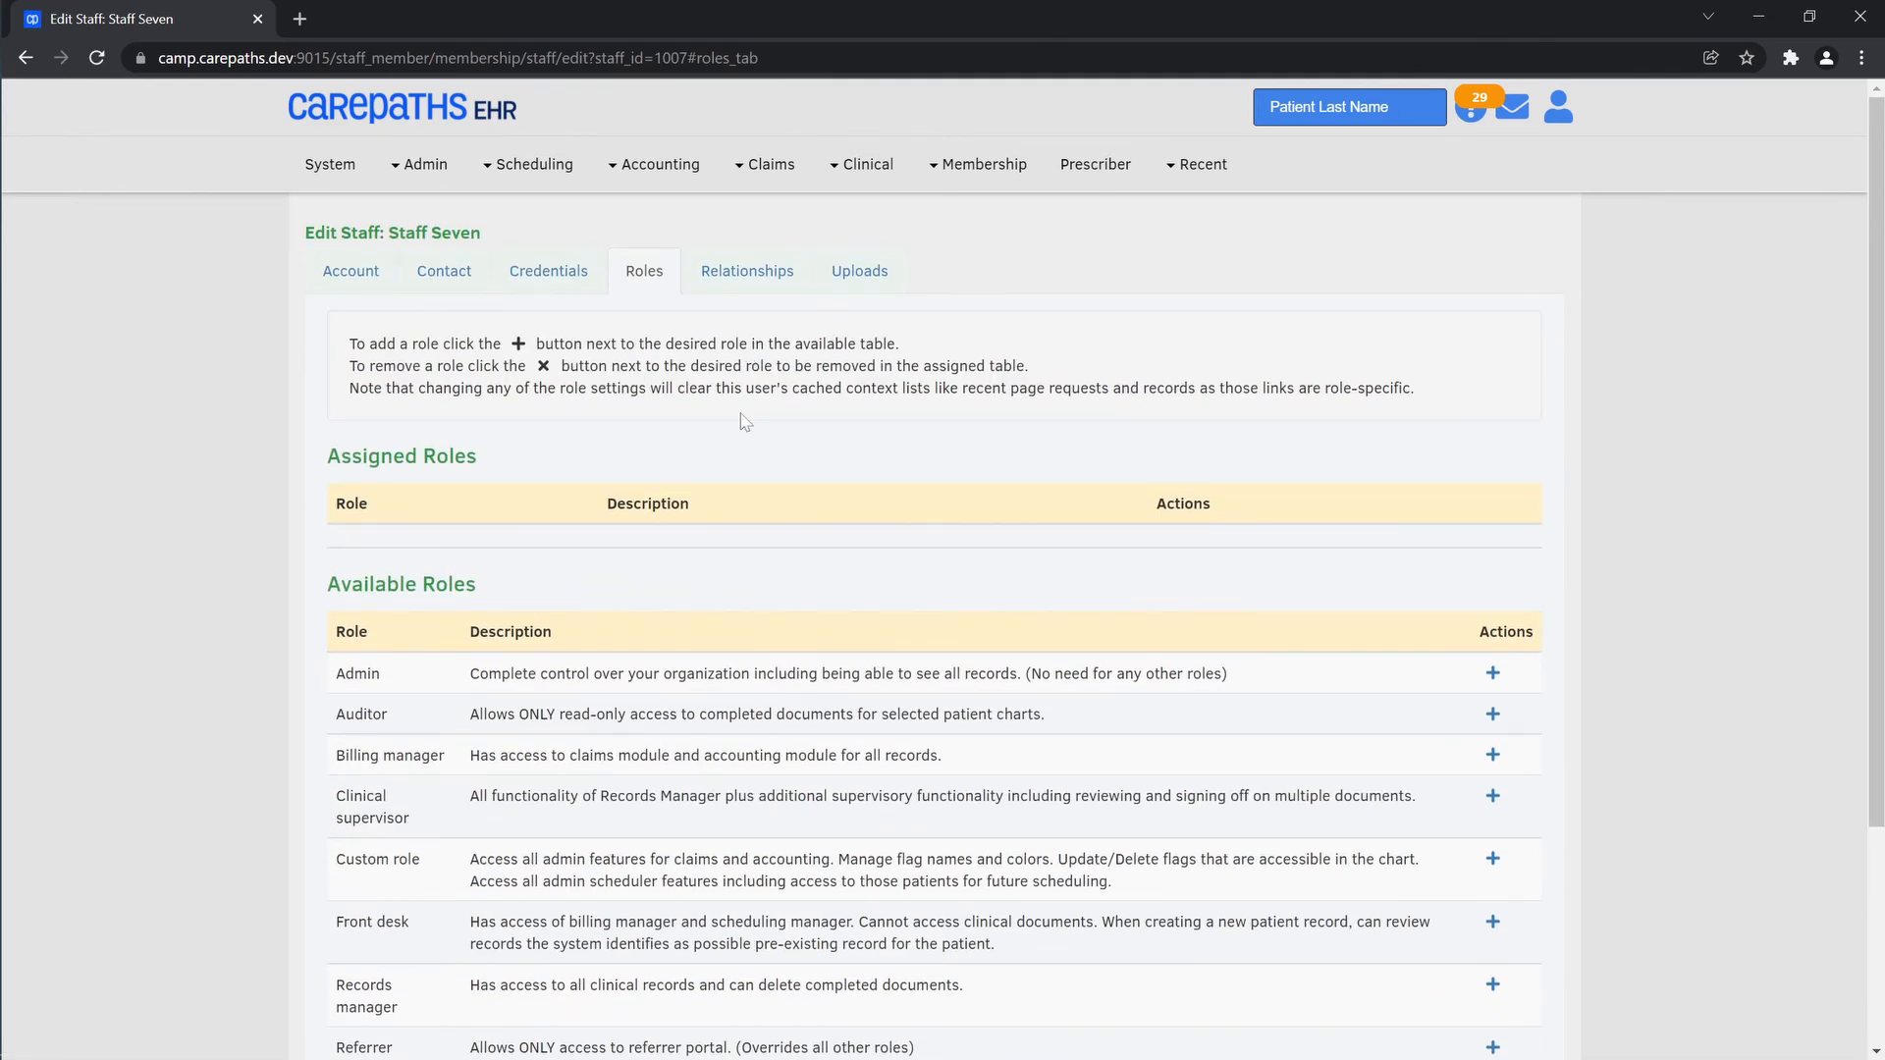
pyautogui.scroll(-3, 744, 420)
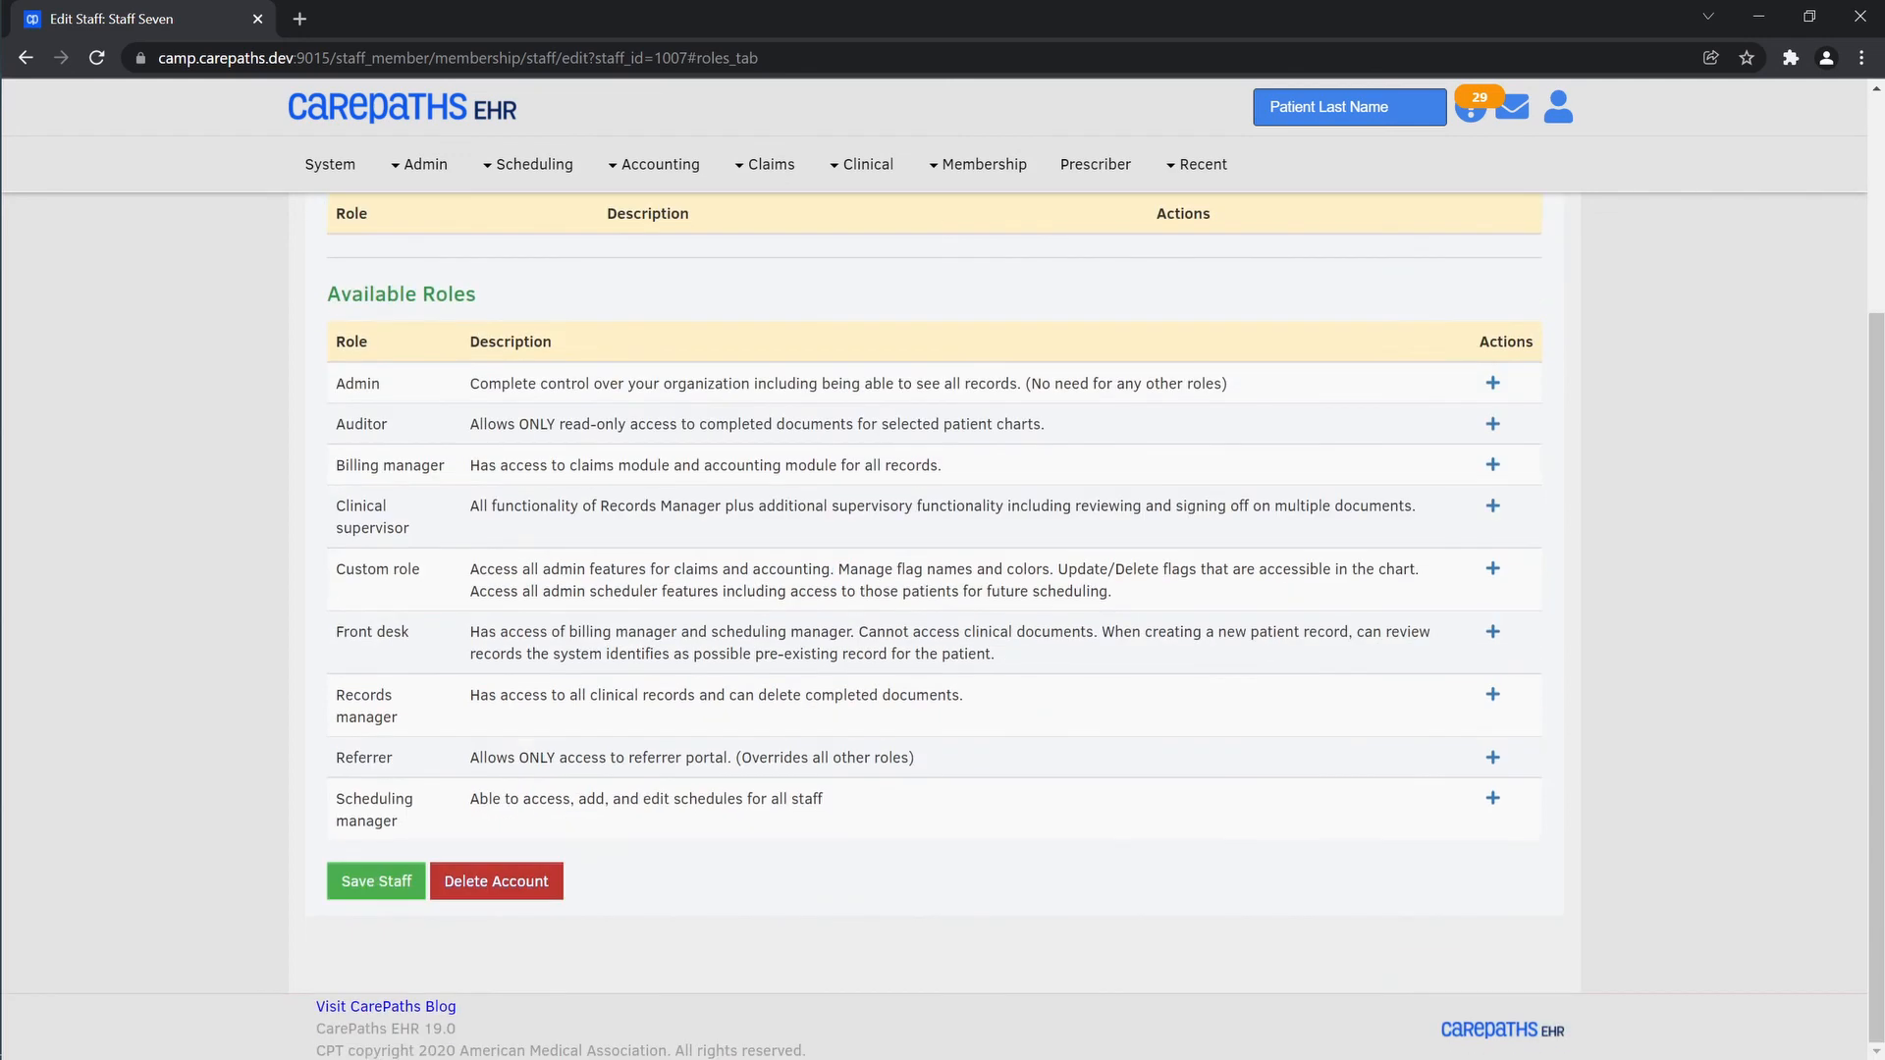